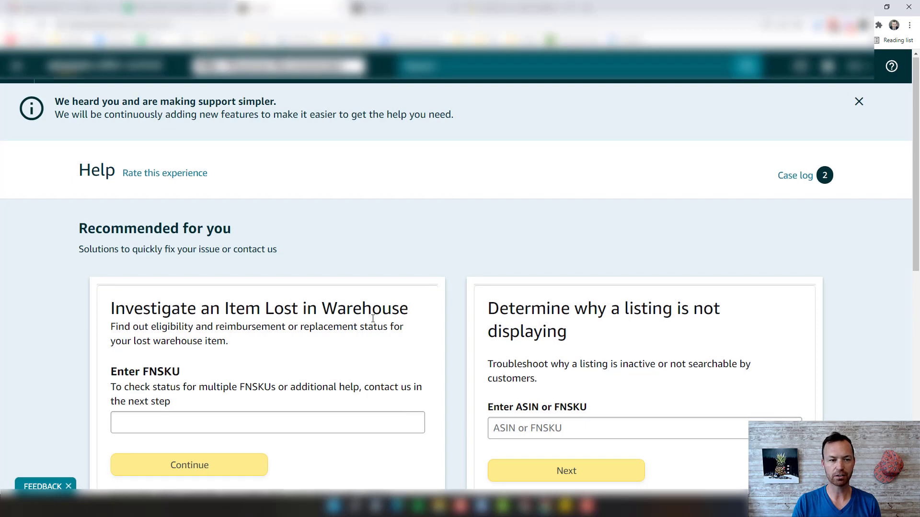
Scroll down Seller Central Help to the Search help, Seller Forums and Case log section.
scroll(383, 318, down, 7)
scroll(383, 333, down, 2)
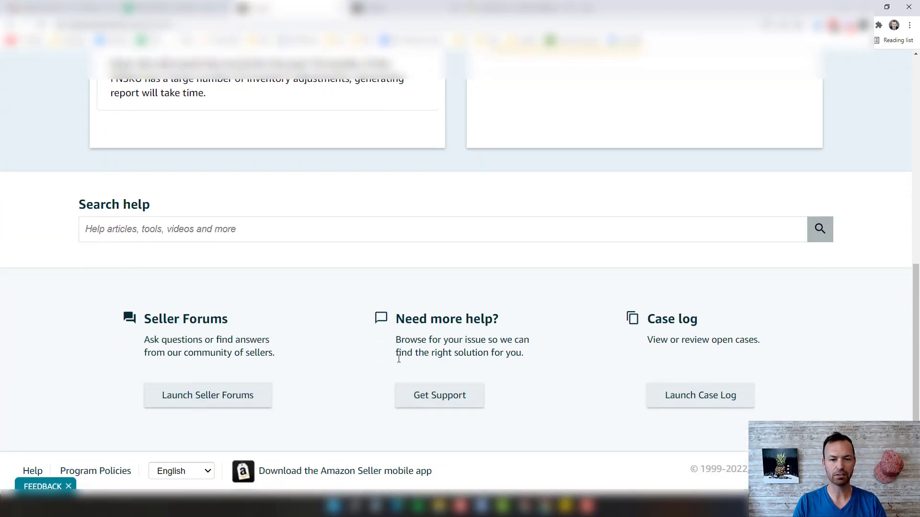
Start a Selling on Amazon support request and paste in the issue description.
click(433, 397)
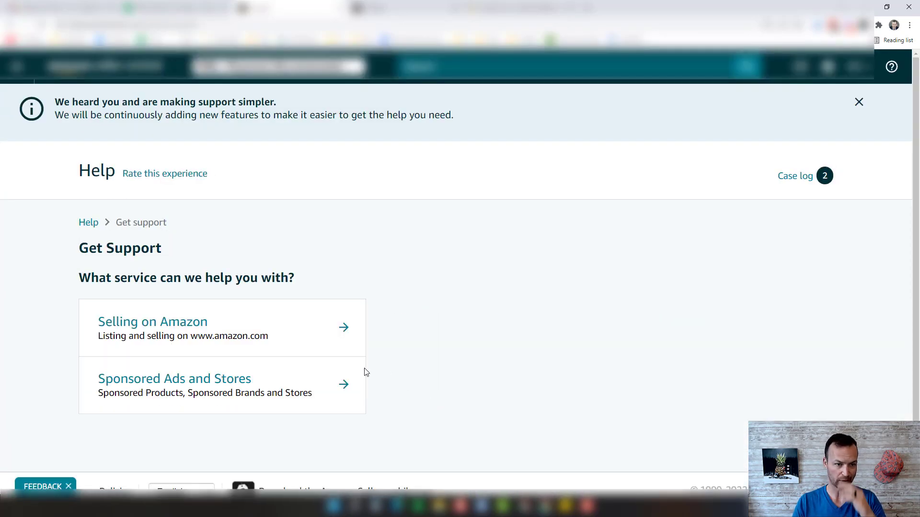
scroll(240, 312, down, 1)
click(259, 291)
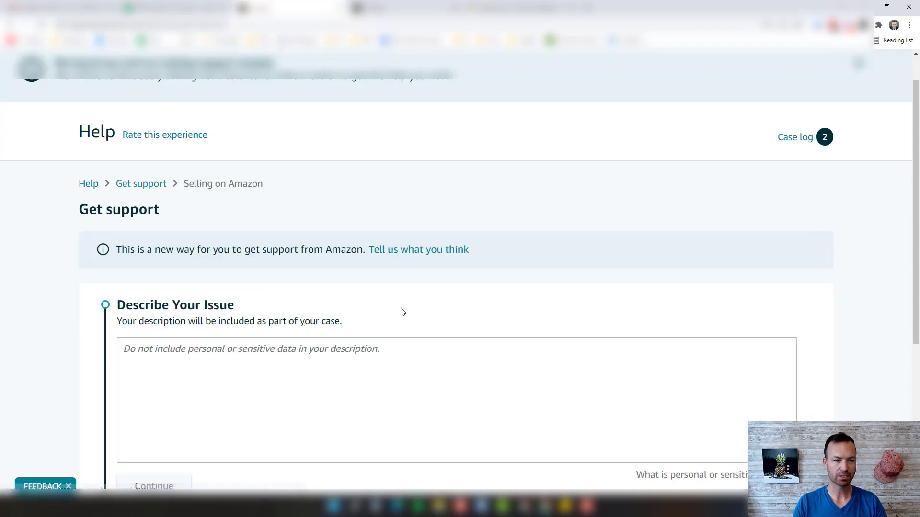
scroll(400, 316, down, 3)
click(255, 266)
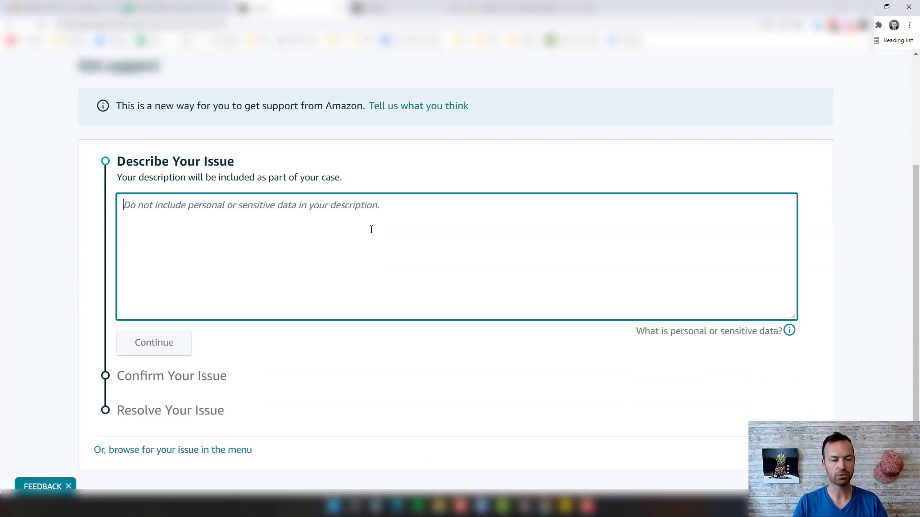
text(Activate category listing report)
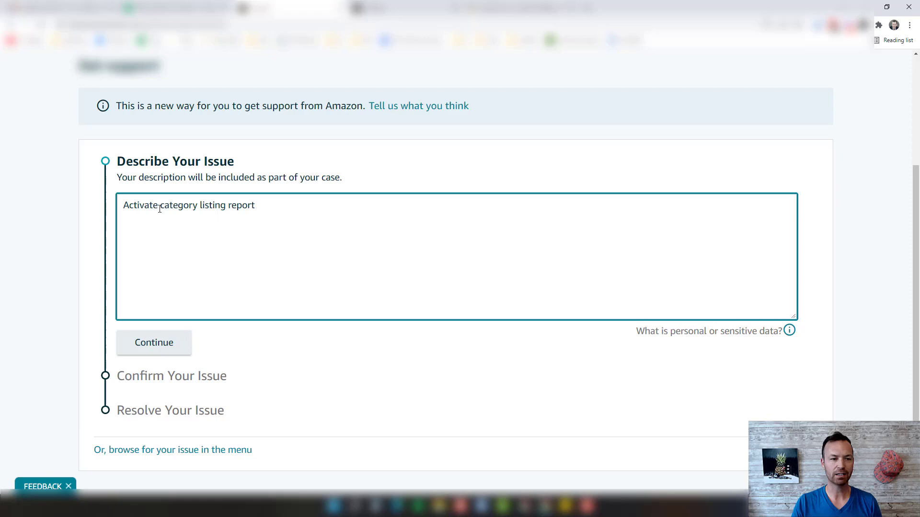
Choose Fix a product page from the issue list, complete the form and send the case.
click(201, 453)
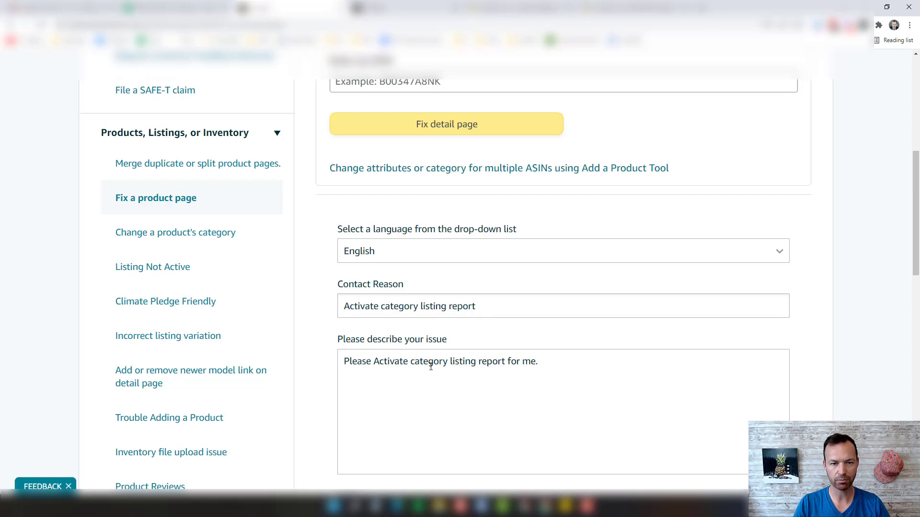
scroll(335, 300, down, 3)
scroll(428, 367, down, 12)
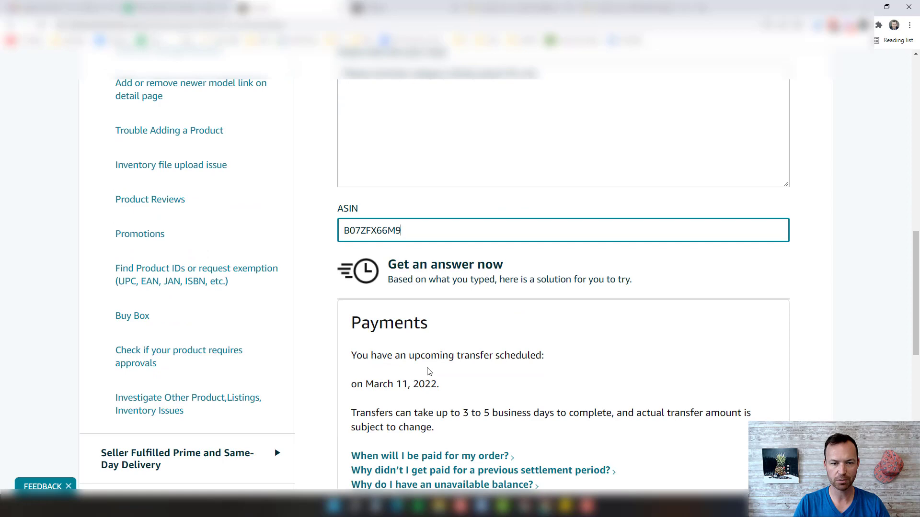
click(388, 301)
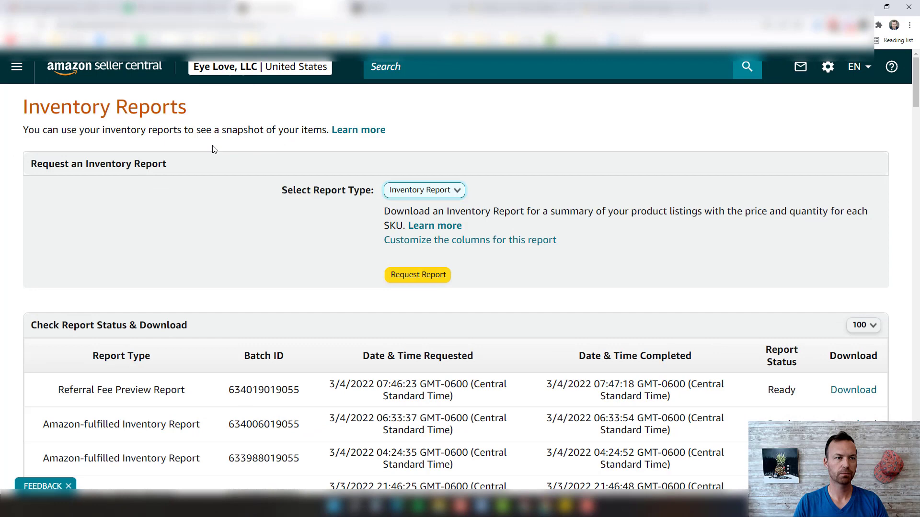
click(17, 66)
mouse_move(25, 130)
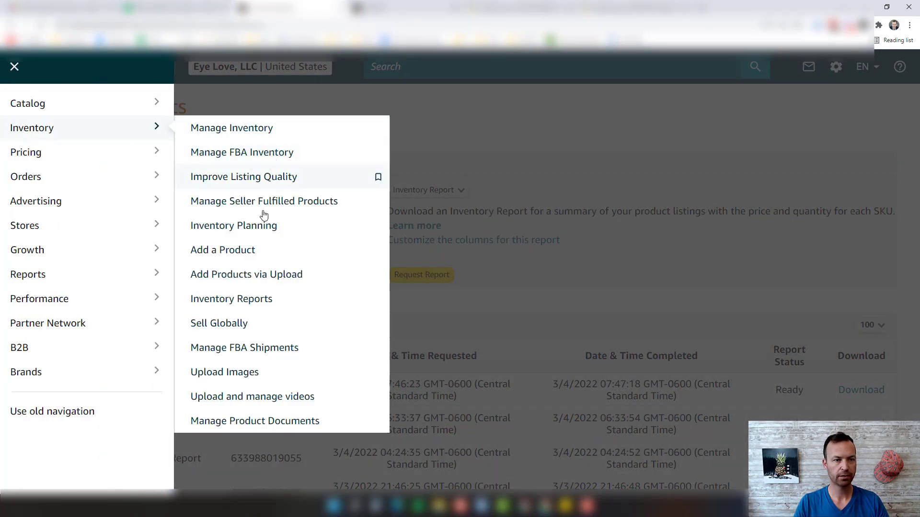
click(242, 302)
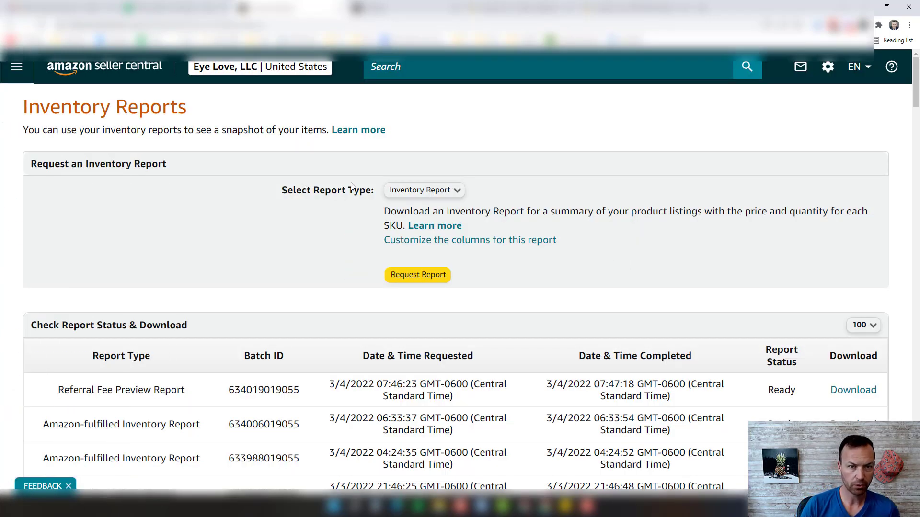
click(414, 192)
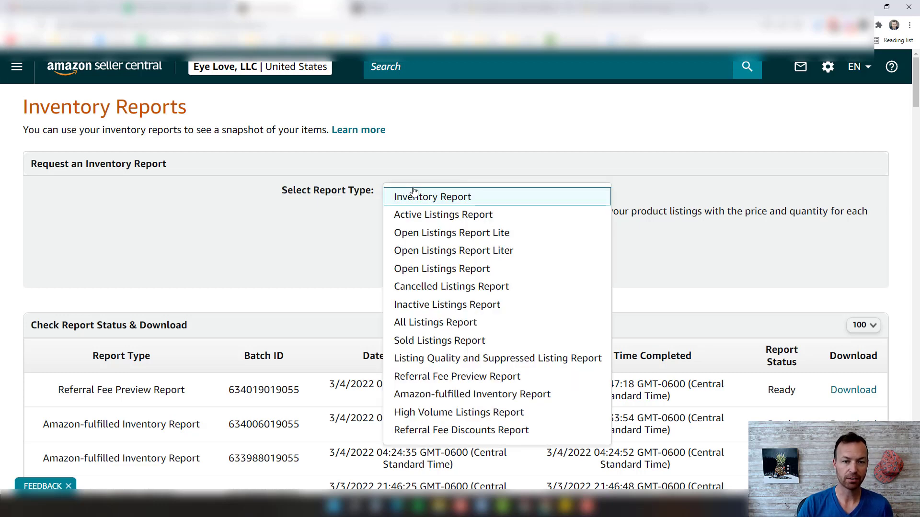
scroll(421, 311, down, 2)
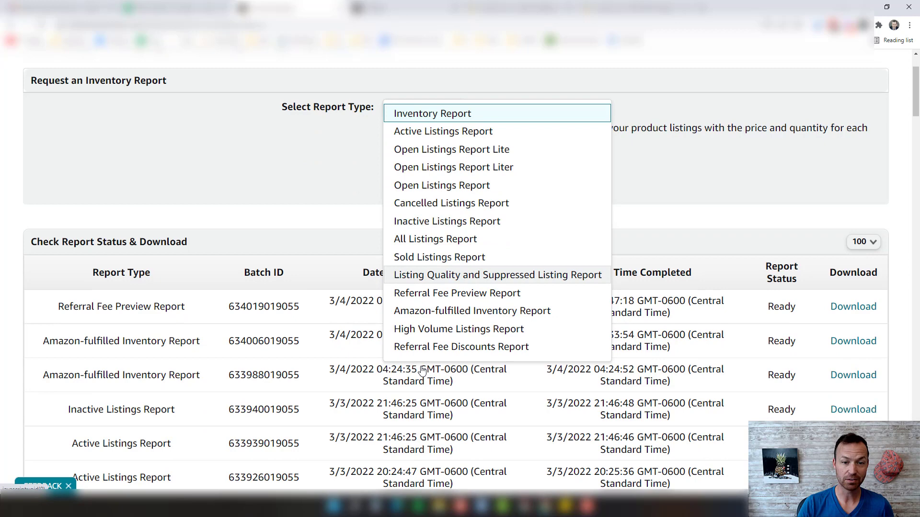
scroll(428, 306, up, 1)
scroll(429, 294, up, 1)
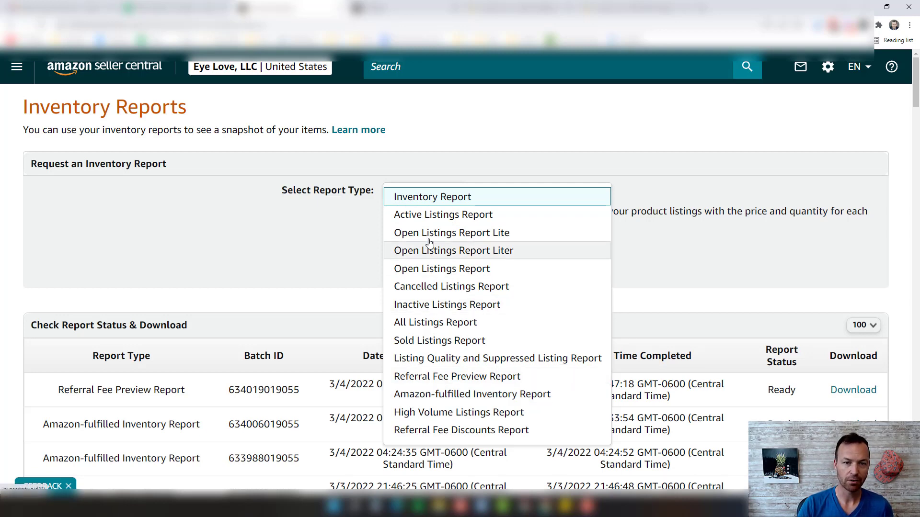
click(332, 264)
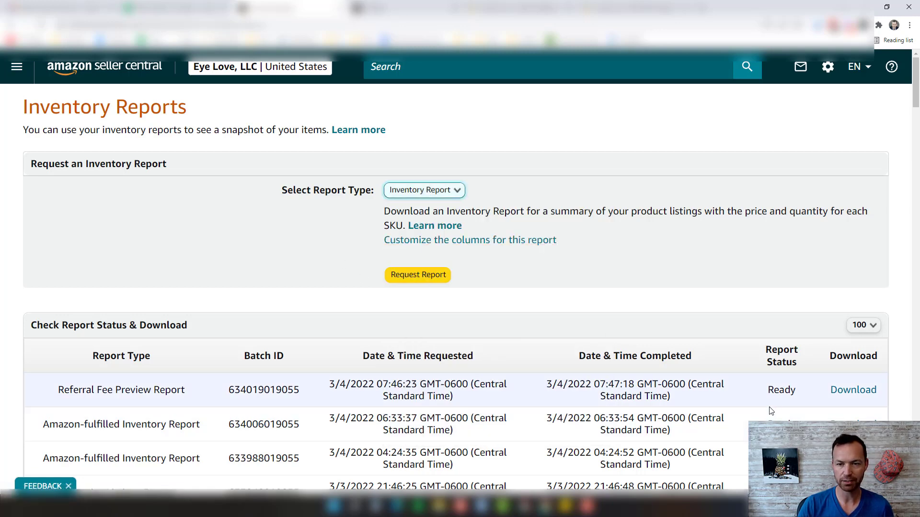
Keep 100 reports per page, download the Beauty Category Listings Report and open the file.
click(860, 325)
scroll(735, 132, down, 3)
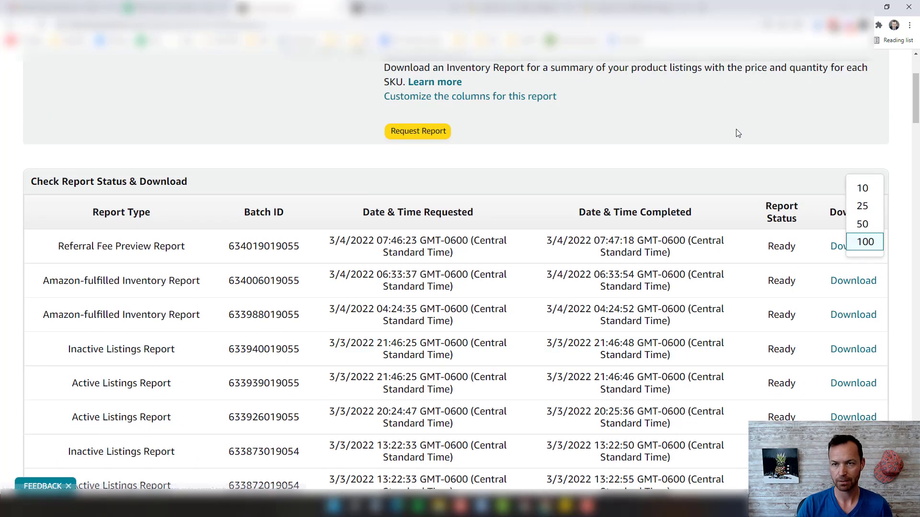
click(736, 132)
key(ctrl+f)
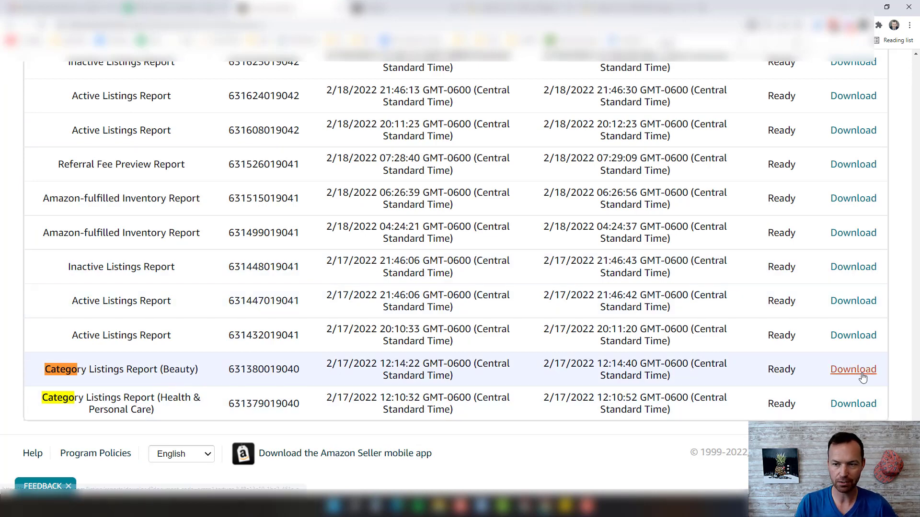
click(854, 370)
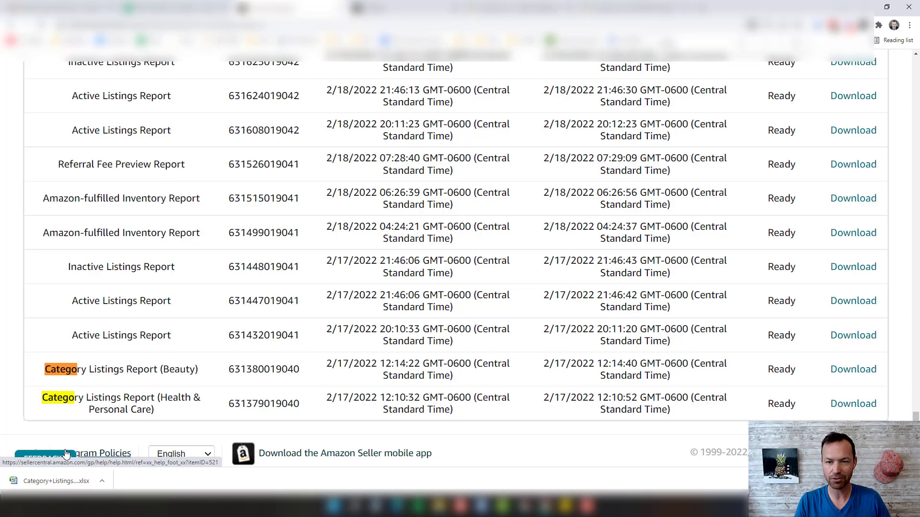
click(57, 480)
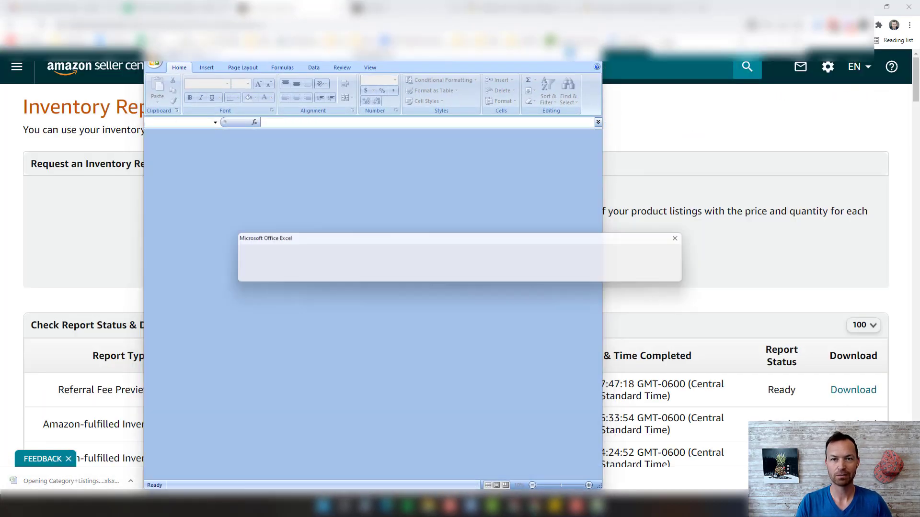
Open the Beauty listings workbook despite the file format warning.
click(442, 276)
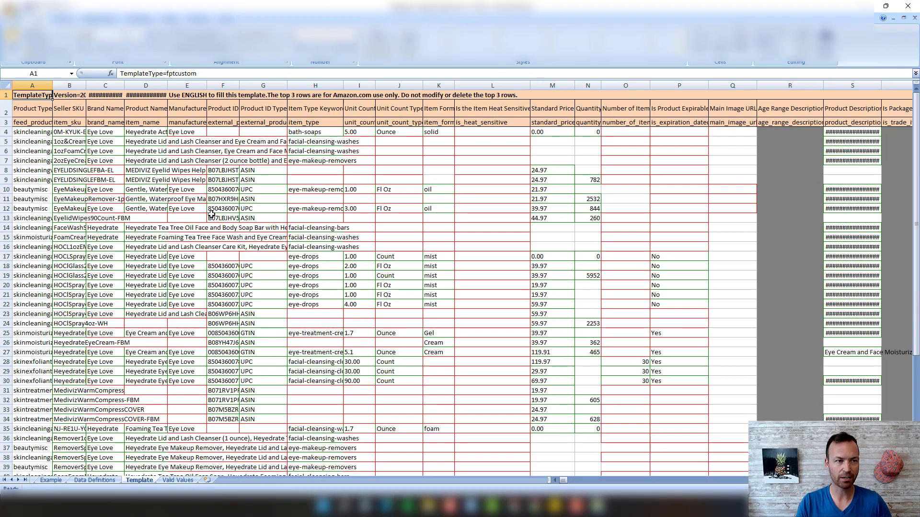
scroll(191, 314, down, 13)
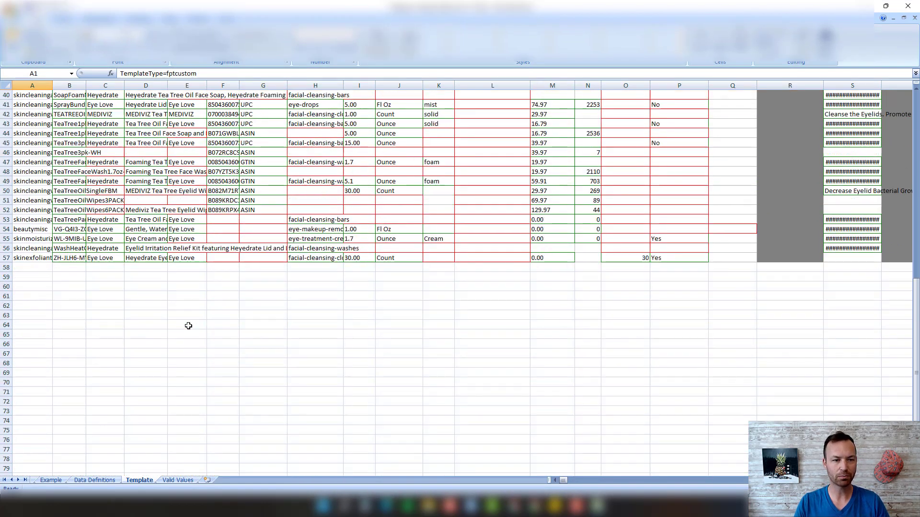
scroll(189, 330, up, 8)
scroll(191, 339, up, 5)
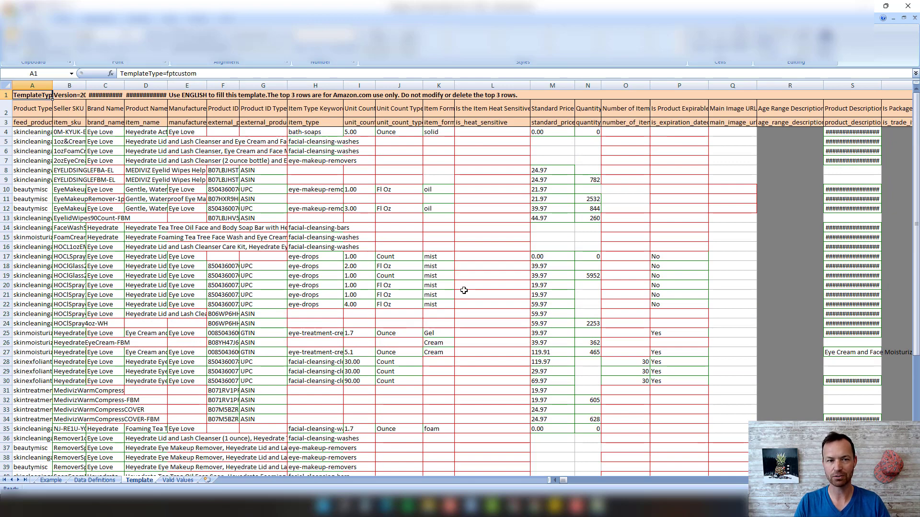
Autofit column S for the product descriptions and inspect cells S4 and U4.
double_click(882, 86)
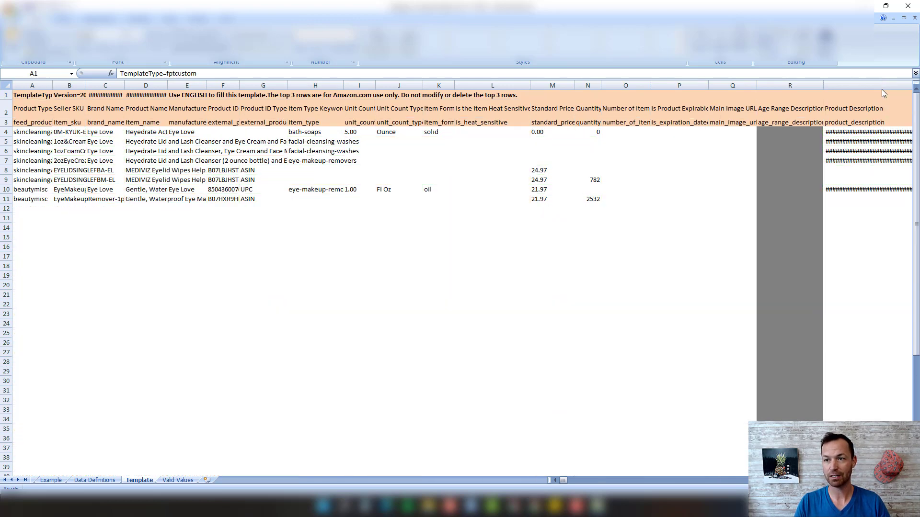
click(591, 480)
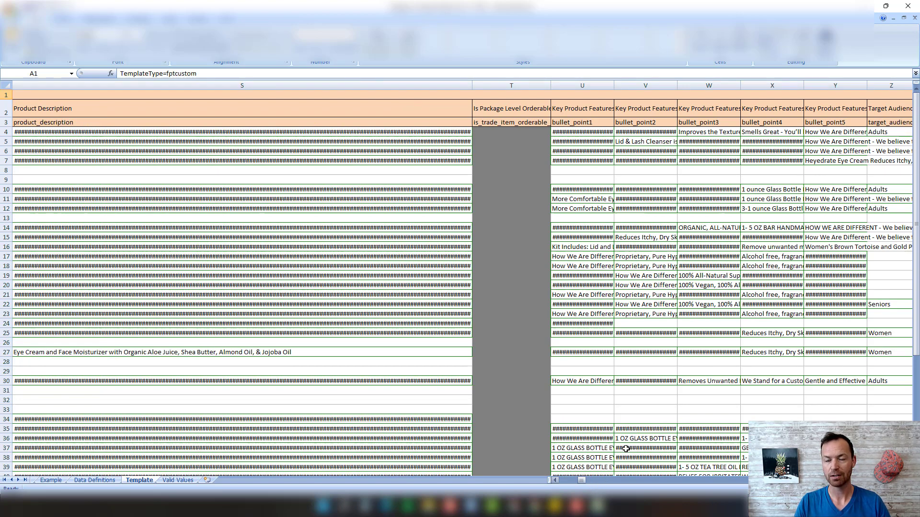
click(596, 135)
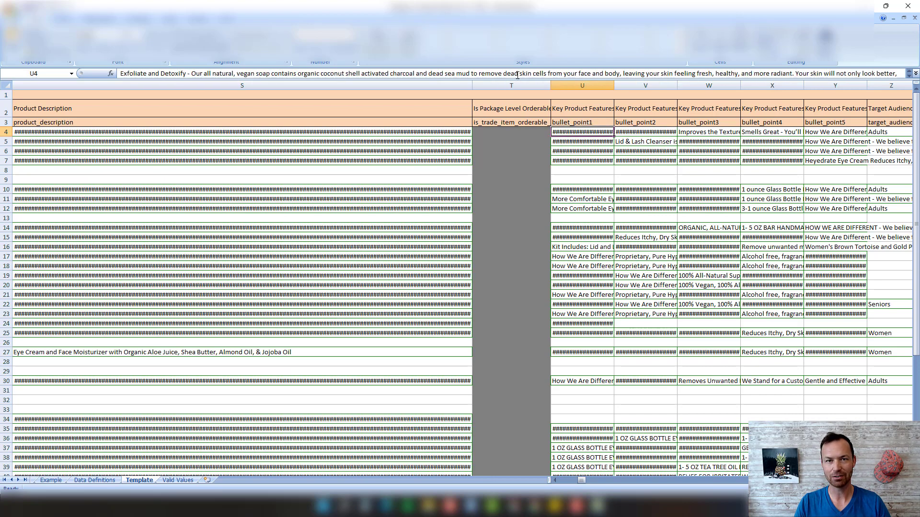
click(456, 131)
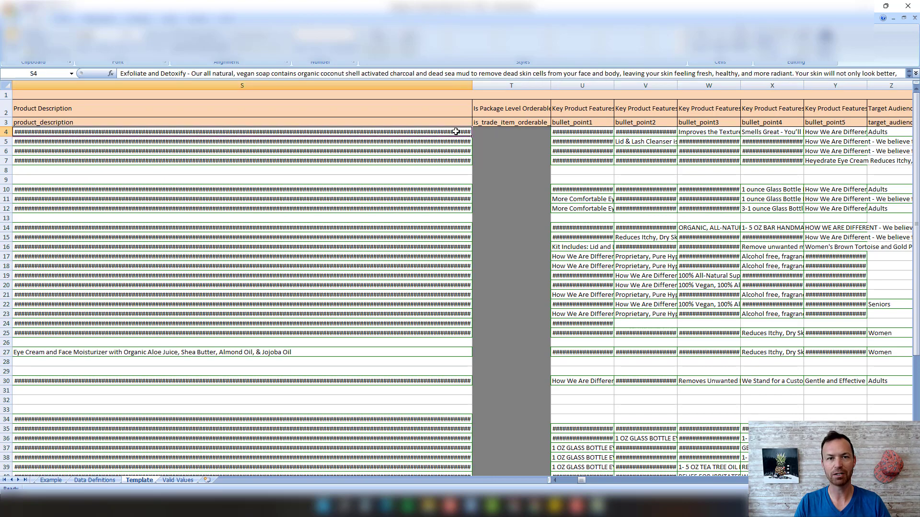
click(570, 131)
Switch to the Eye Makeup Remover product page and look over its bullet points.
key(alt+Tab)
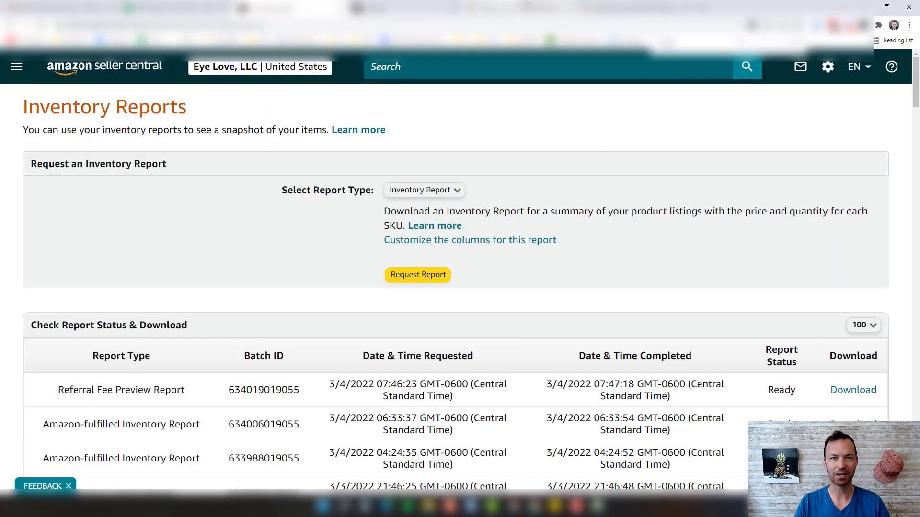
click(527, 8)
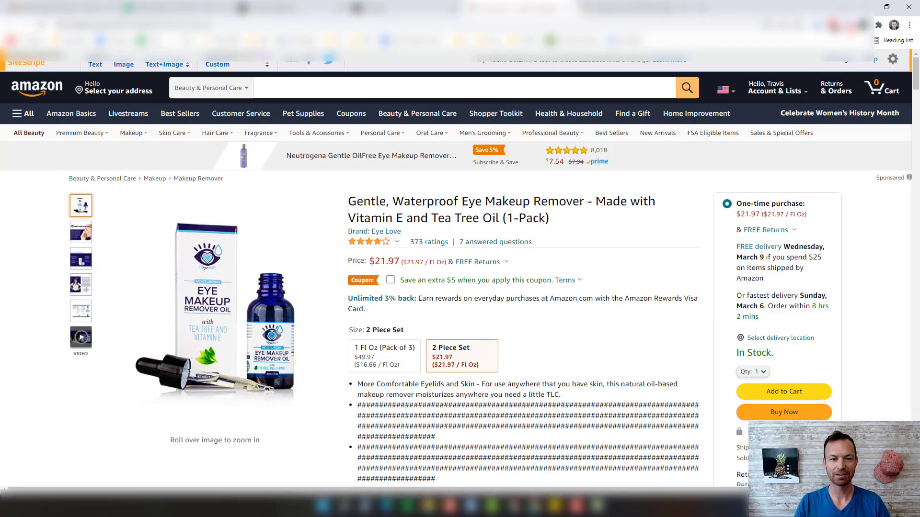
scroll(379, 259, down, 3)
drag(358, 261, 435, 335)
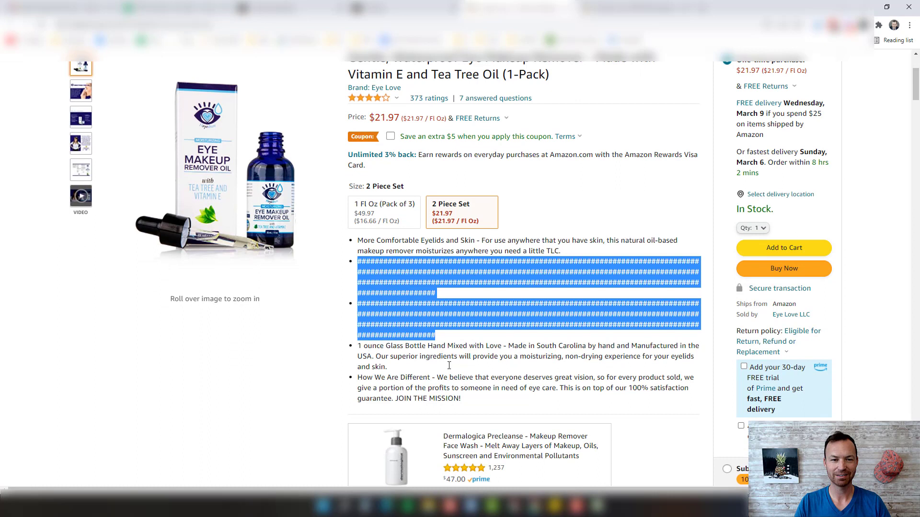
click(497, 312)
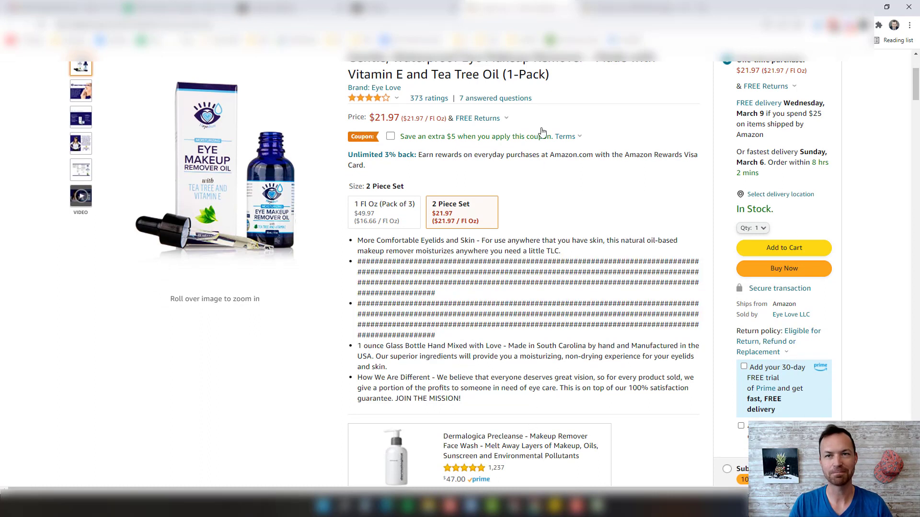
Compare with the bullet text in Excel cell U4, then select the product page address.
key(alt+Tab)
click(582, 132)
key(alt+Tab)
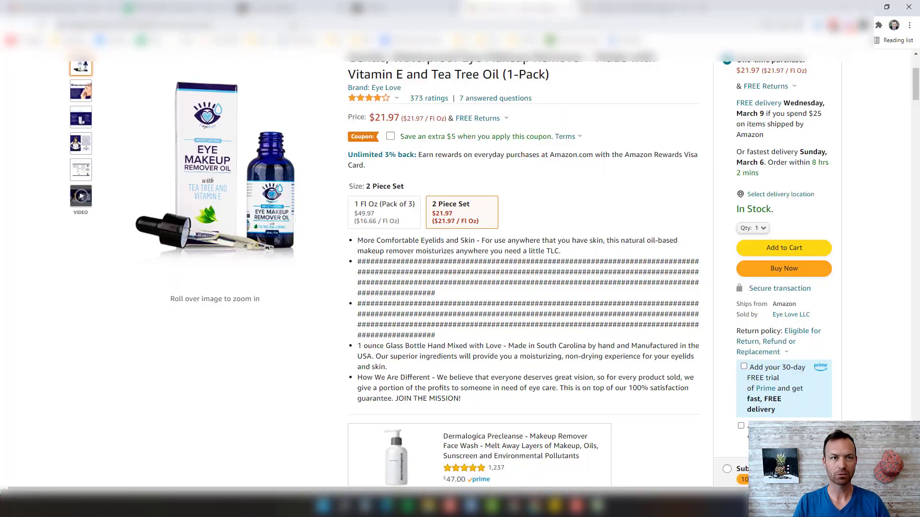
key(ctrl+l)
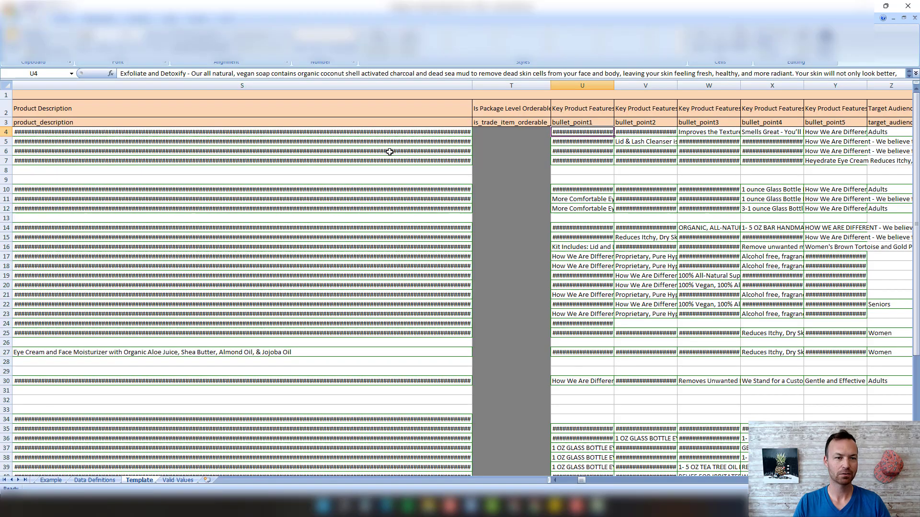
Undo the stray paste in S15 and search the sheet for B07HXR9HNC.
click(227, 237)
text(B07HXR9HNC)
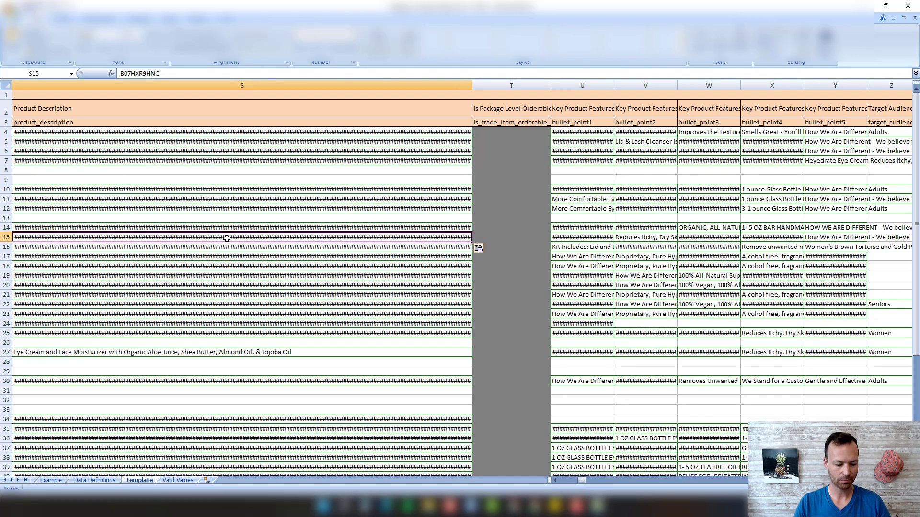
key(ctrl+z)
key(ctrl+f)
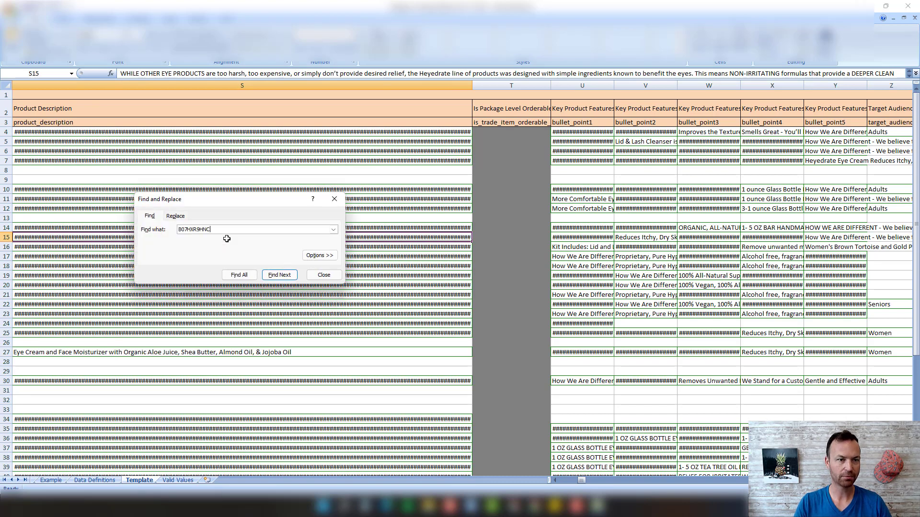
key(Return)
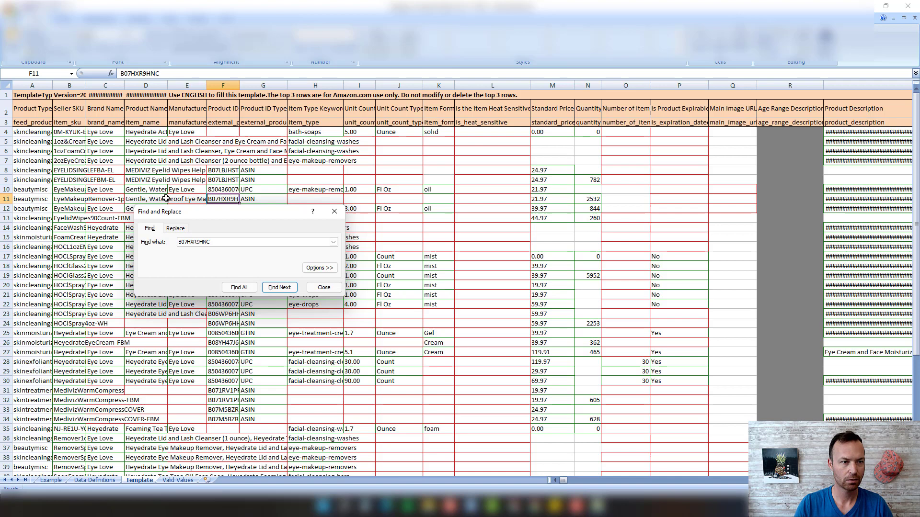
Check the seller SKUs in rows 10–12 and find B07HXR9HNC again.
click(73, 199)
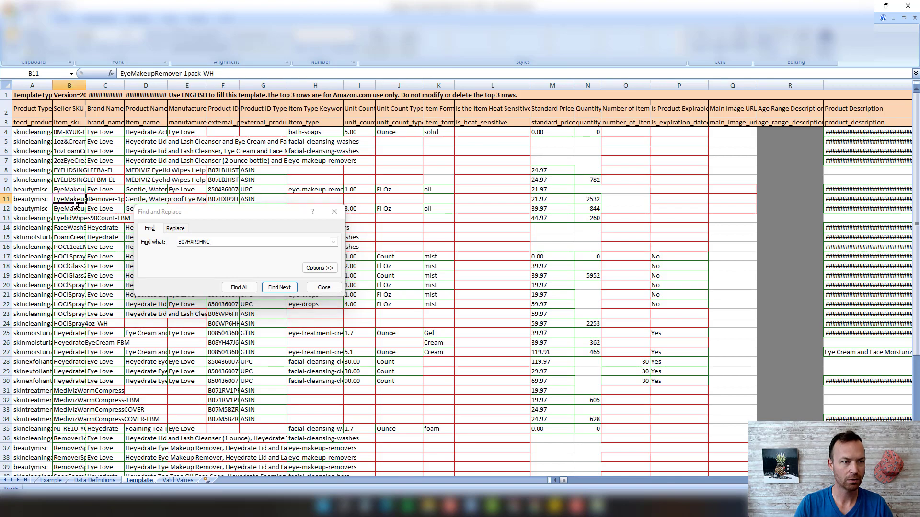
click(75, 208)
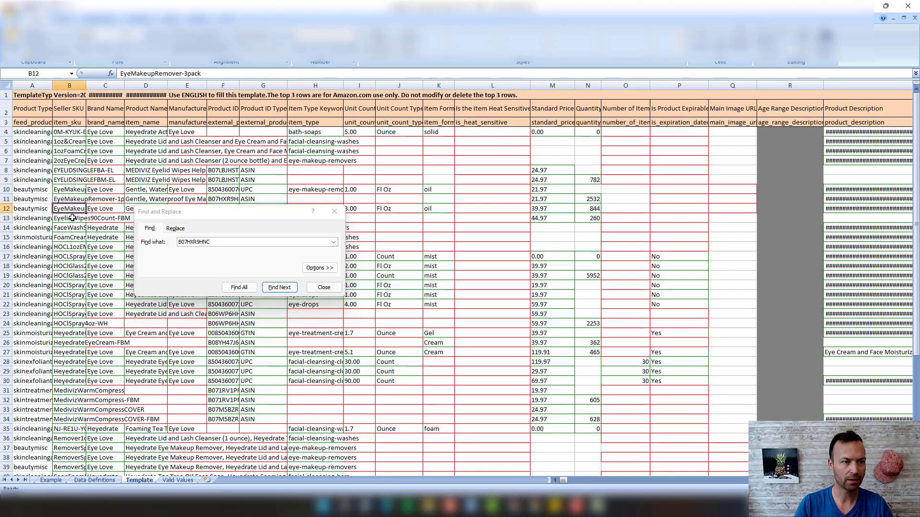
click(73, 190)
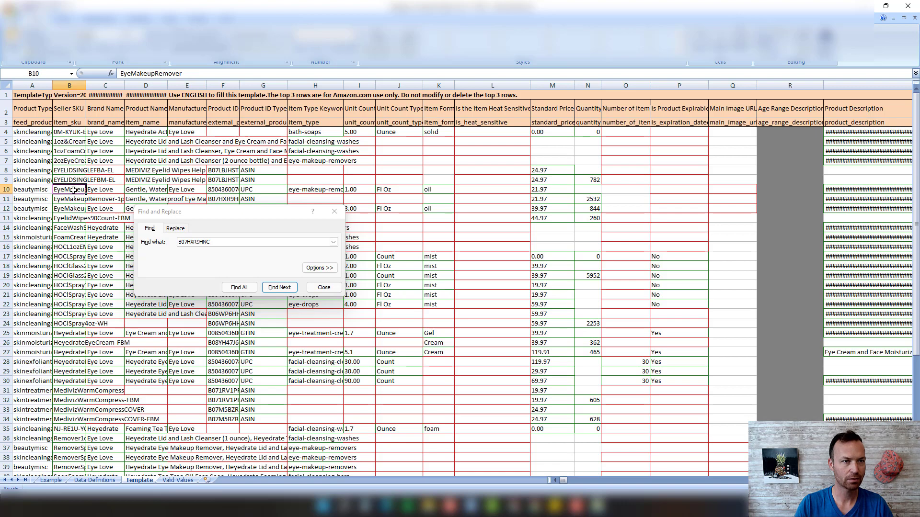
key(ctrl+f)
key(Return)
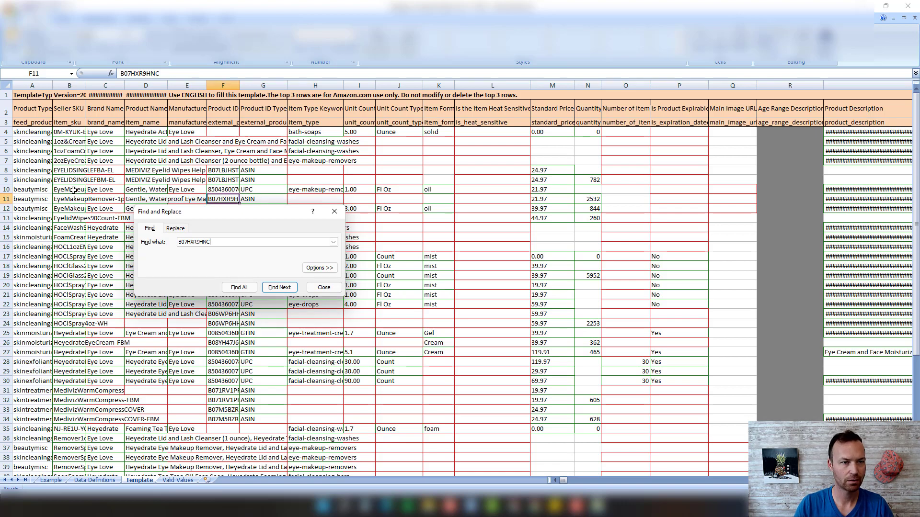
drag(225, 214, 227, 240)
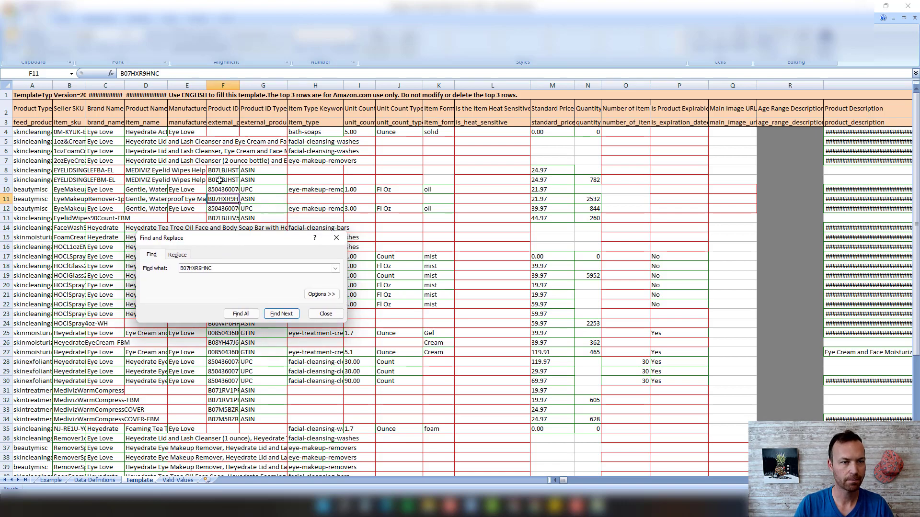
Close Find and delete rows 4–9, the skin-cleaning products above the eye makeup removers.
click(221, 190)
key(Escape)
click(69, 190)
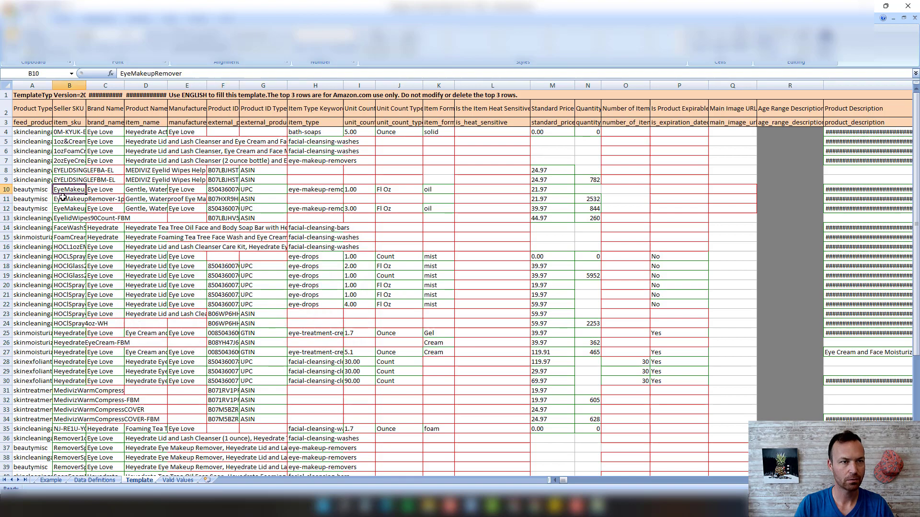
drag(13, 182, 7, 131)
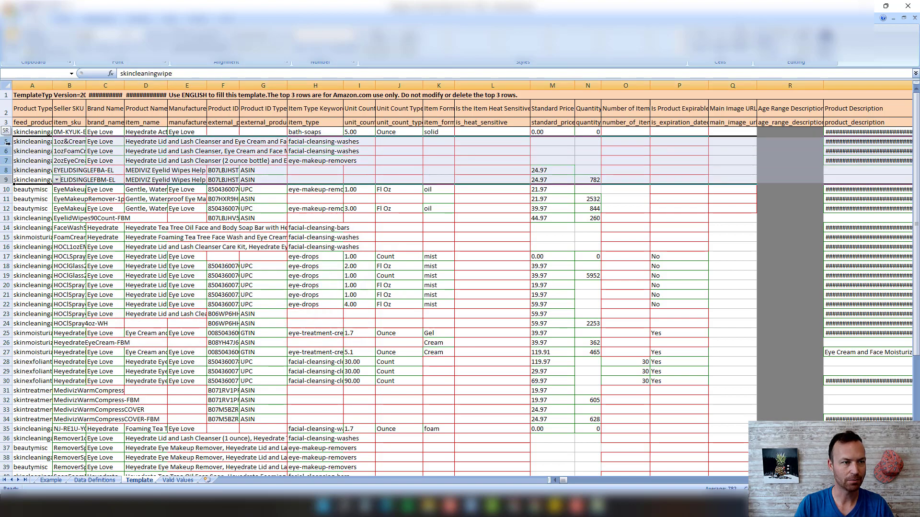
right_click(106, 156)
click(127, 209)
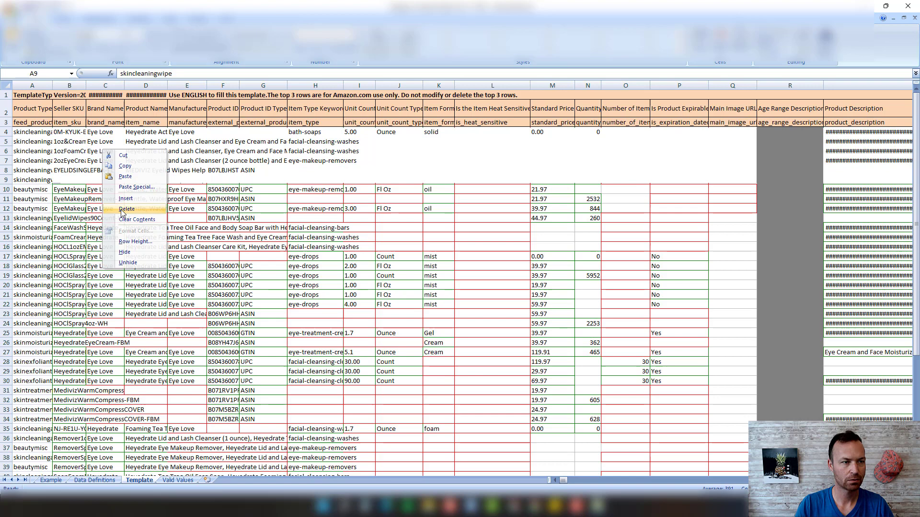
click(105, 151)
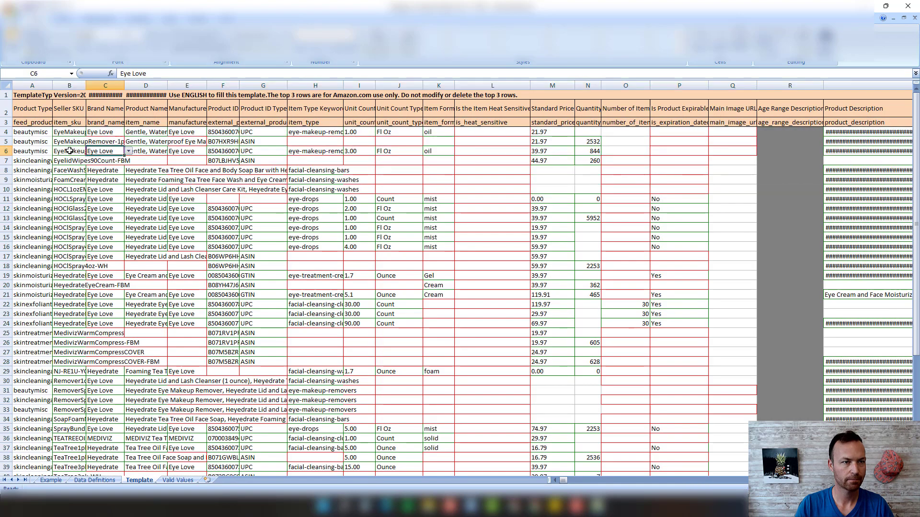
Delete every row from row 6 to the end of the sheet.
drag(4, 150, 30, 483)
right_click(119, 253)
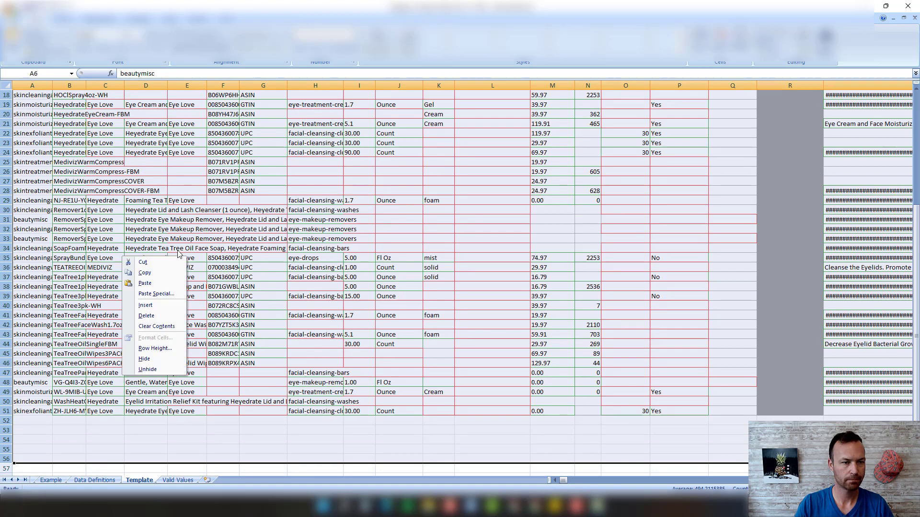
click(149, 314)
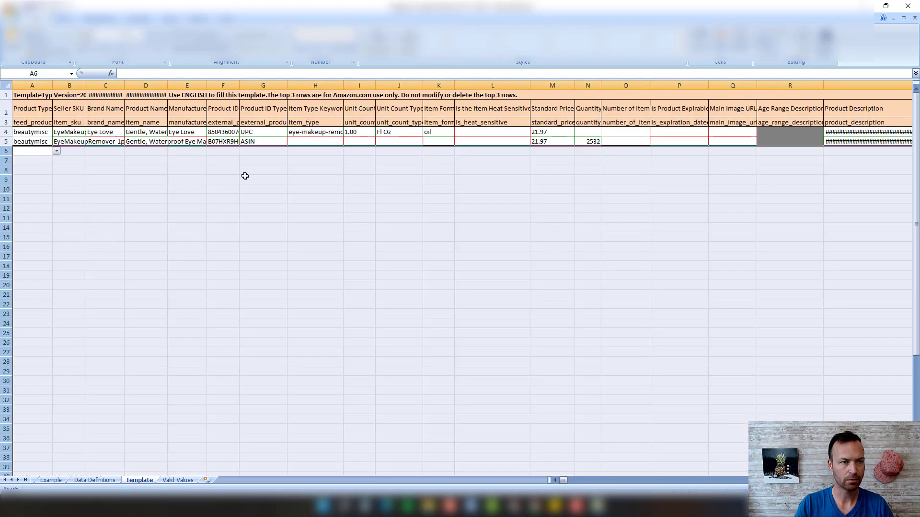
Review the two remaining seller SKUs and the brand and product names in row 4.
click(245, 177)
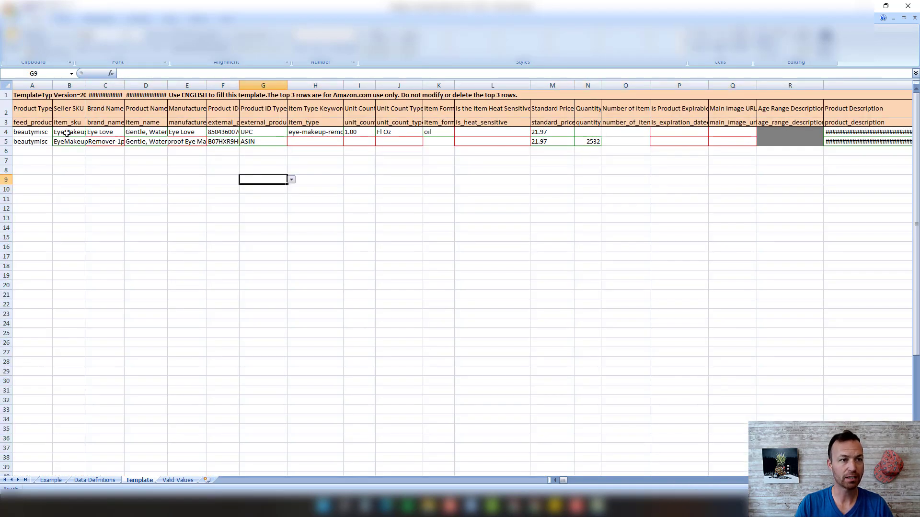
drag(67, 133, 67, 142)
click(76, 152)
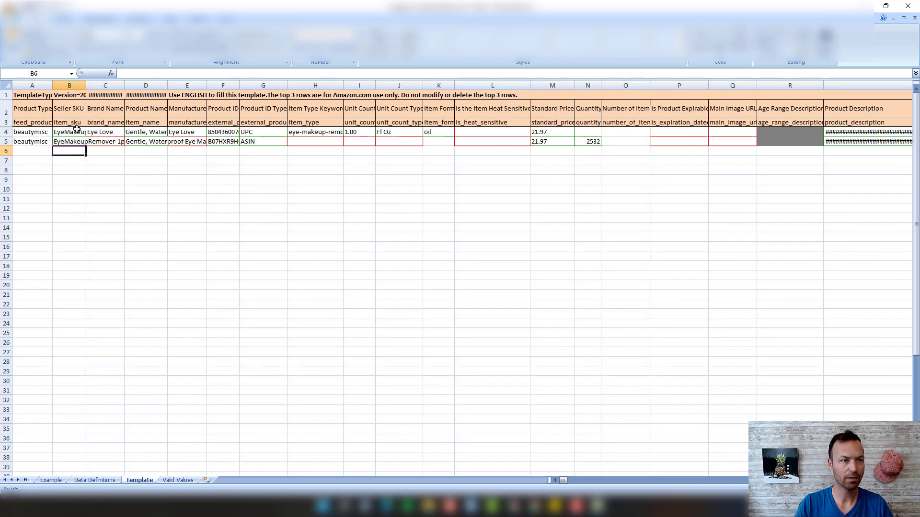
click(77, 129)
key(Right)
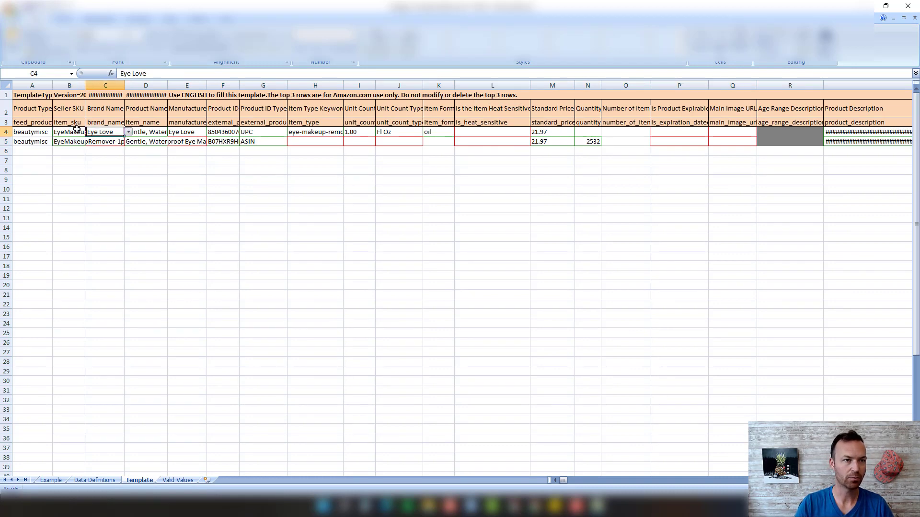
key(Right)
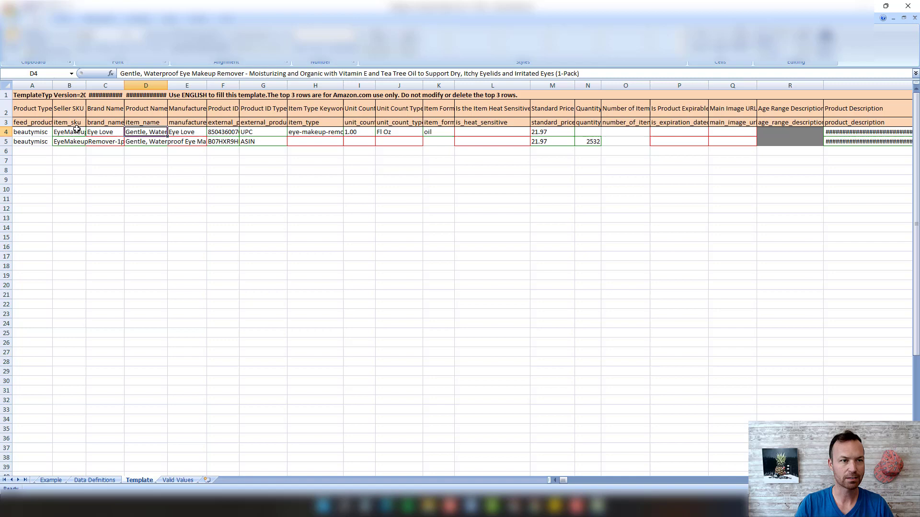
key(Left)
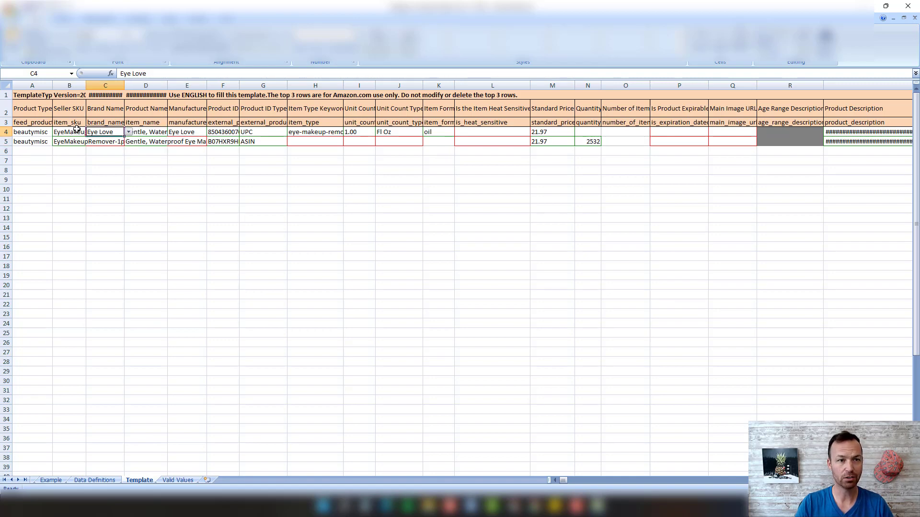
Find 'partial' and confirm row 4's update type stays partialupdate.
key(ctrl+f)
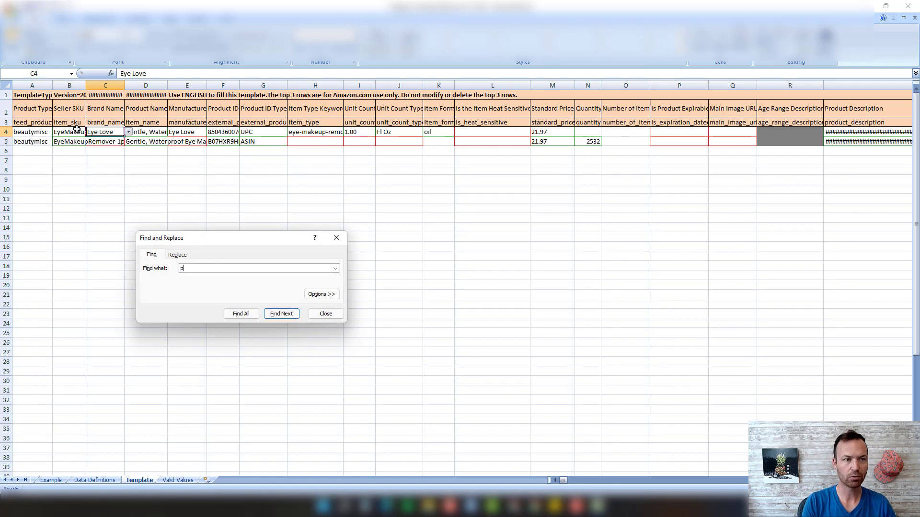
text(partial)
key(Return)
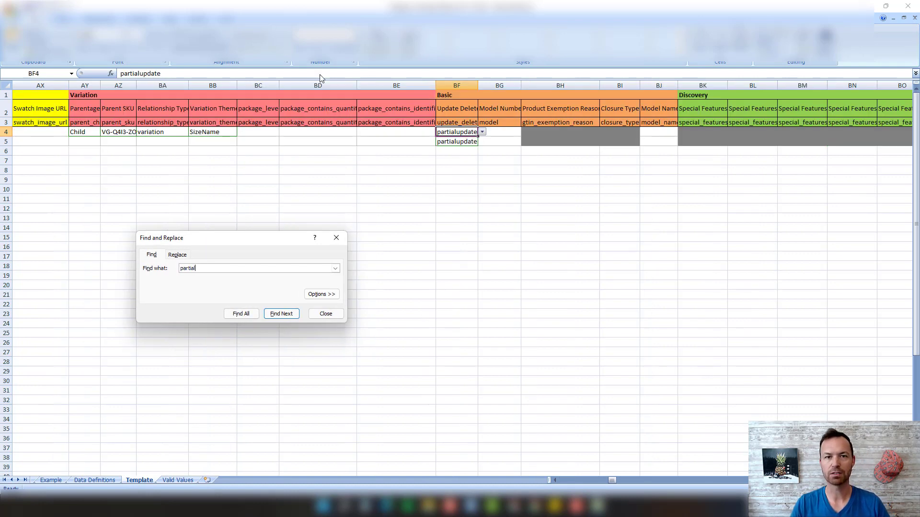
click(482, 132)
click(483, 132)
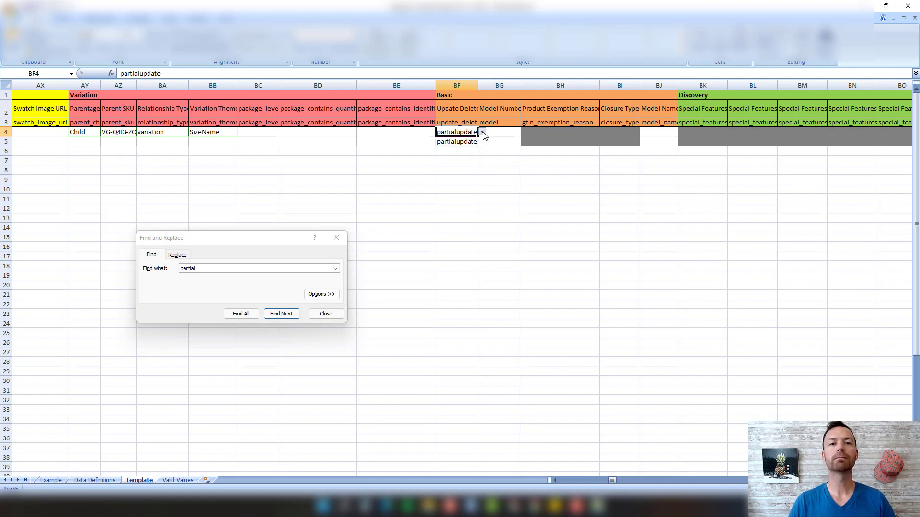
Review row 4's attributes from the SizeName variation theme through the Female target gender.
click(194, 132)
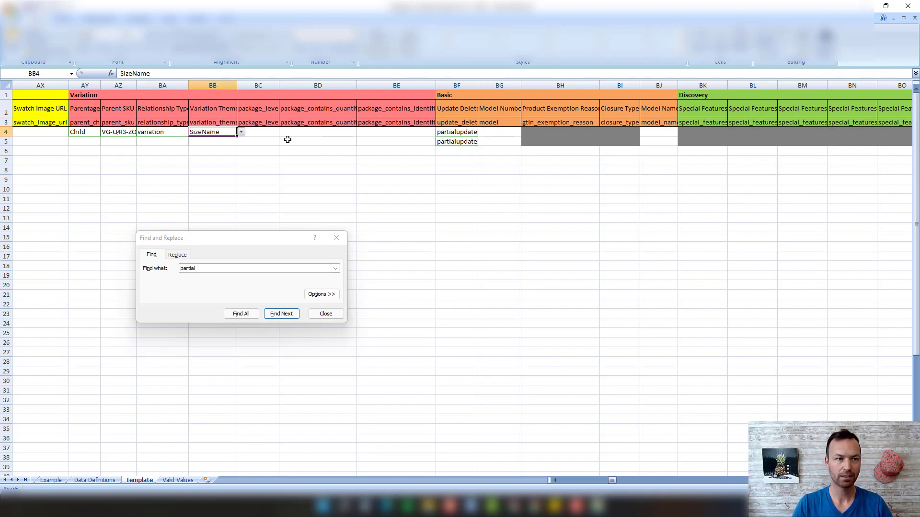
key(Left)
key(Left)
key(Left)
key(Left)
key(Left)
key(Left)
key(Left)
key(Left)
key(Left)
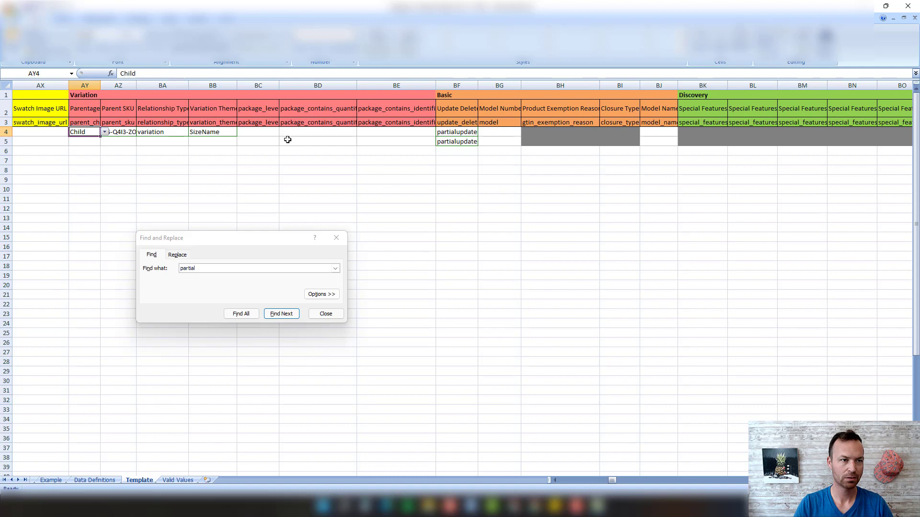
key(Left)
key(Left)
key(Left)
key(Left)
key(Left)
key(Left)
key(Left)
key(Left)
key(Left)
key(Left)
key(Left)
key(Left)
key(Left)
key(Left)
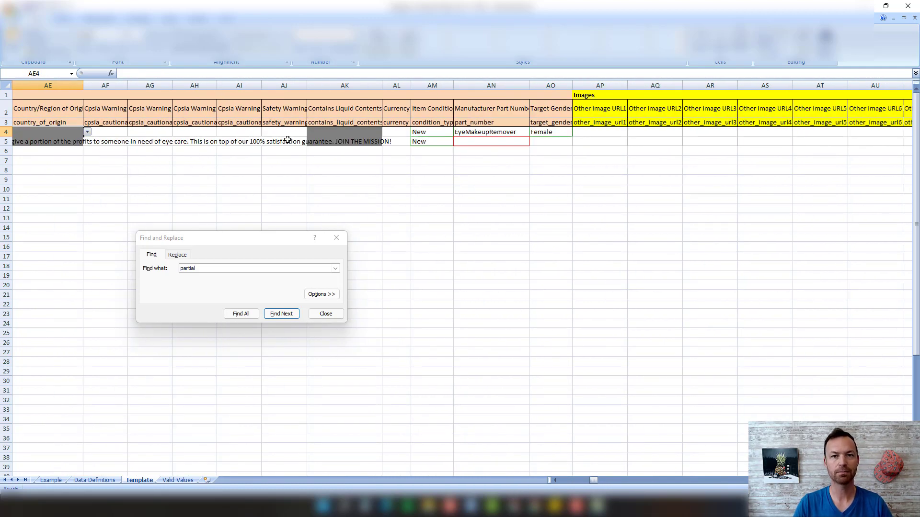
key(Left)
key(Left)
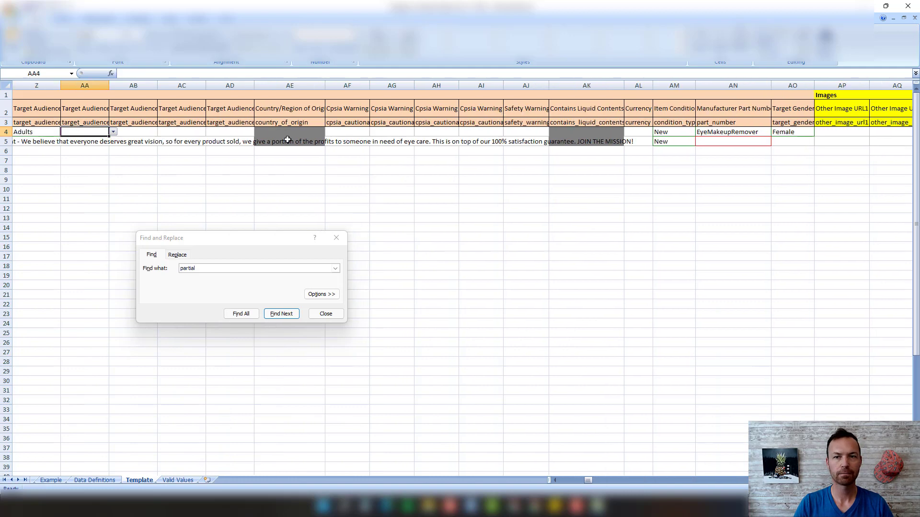
key(Right)
key(Right)
key(Right)
key(Right)
key(Right)
key(Right)
key(Right)
key(Right)
key(Right)
key(Right)
key(Right)
key(Right)
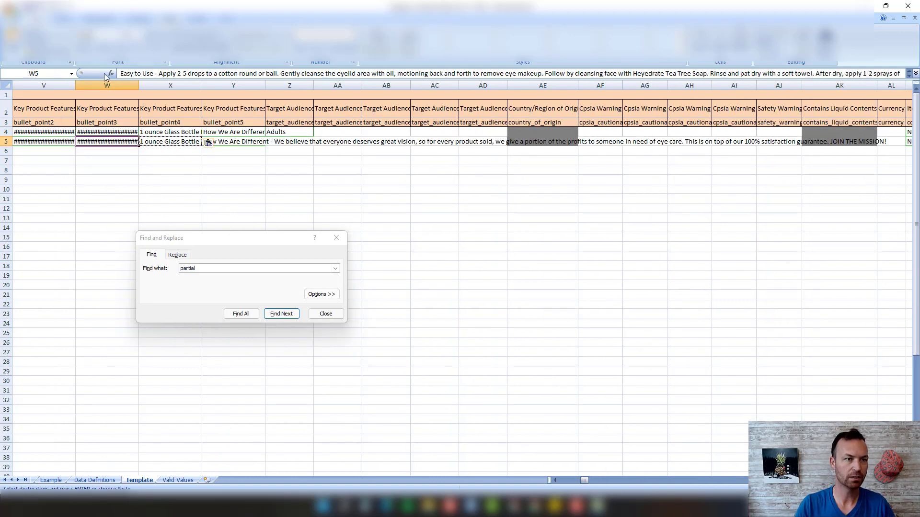
Save the sheet as Text (Tab delimited) in Downloads, keeping the text format at both warnings.
click(127, 74)
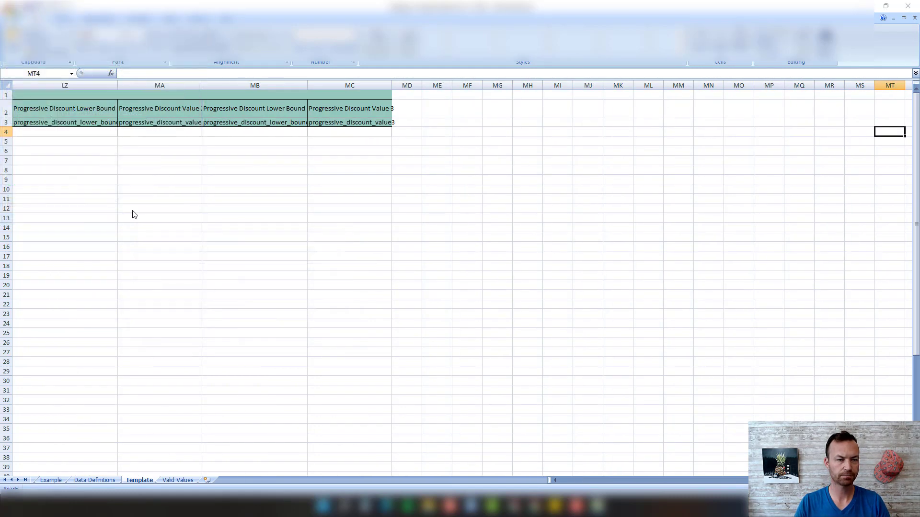
key(F12)
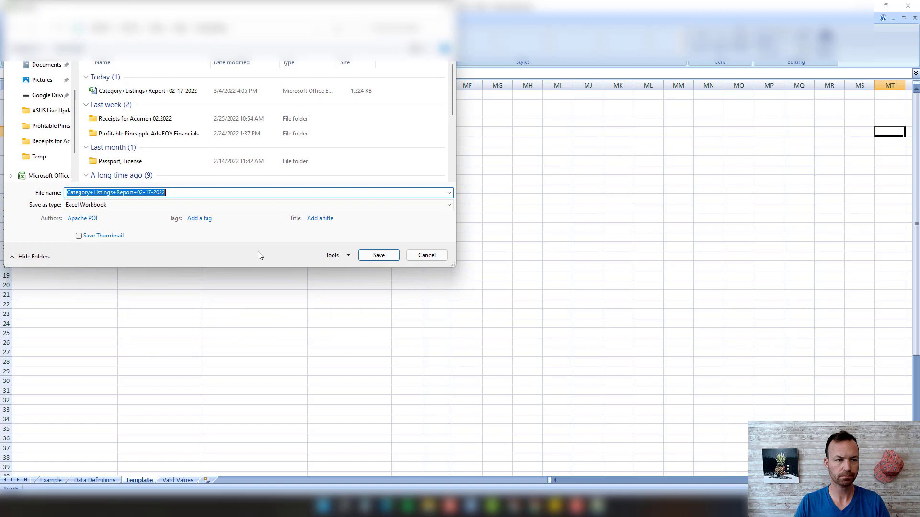
click(148, 206)
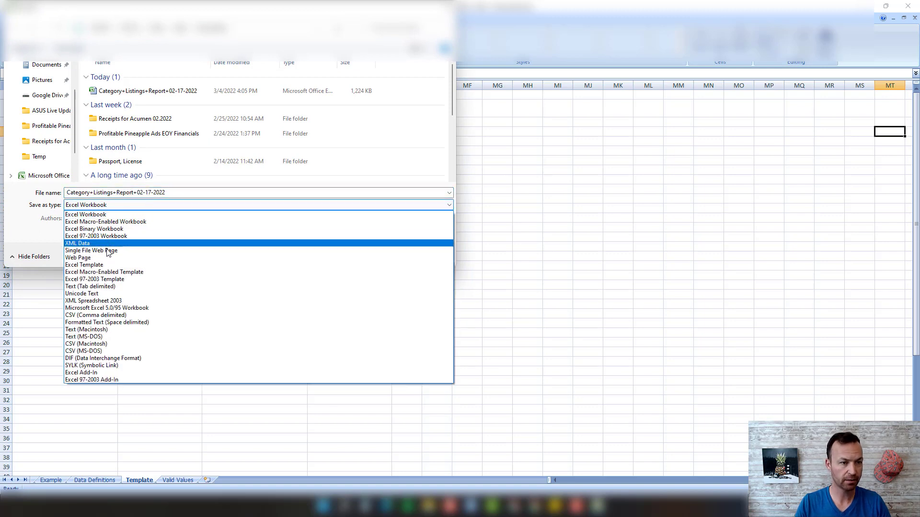
click(102, 286)
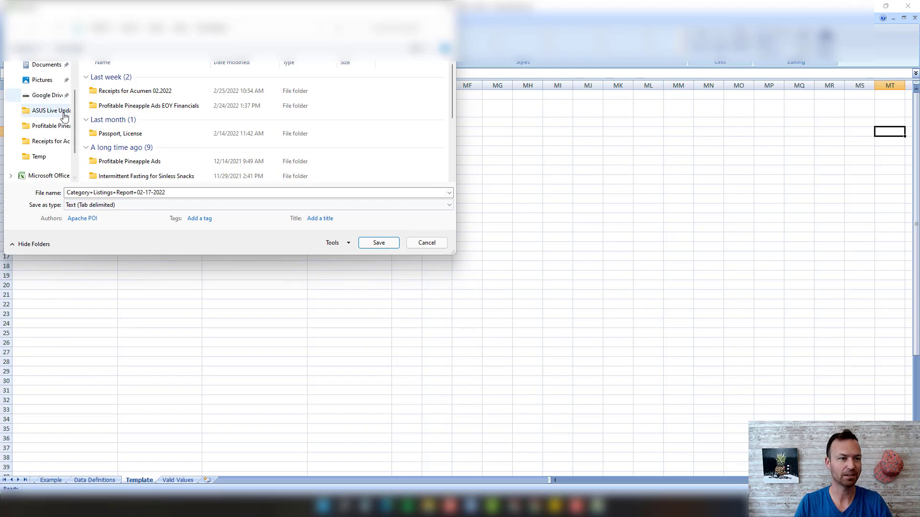
scroll(49, 80, up, 1)
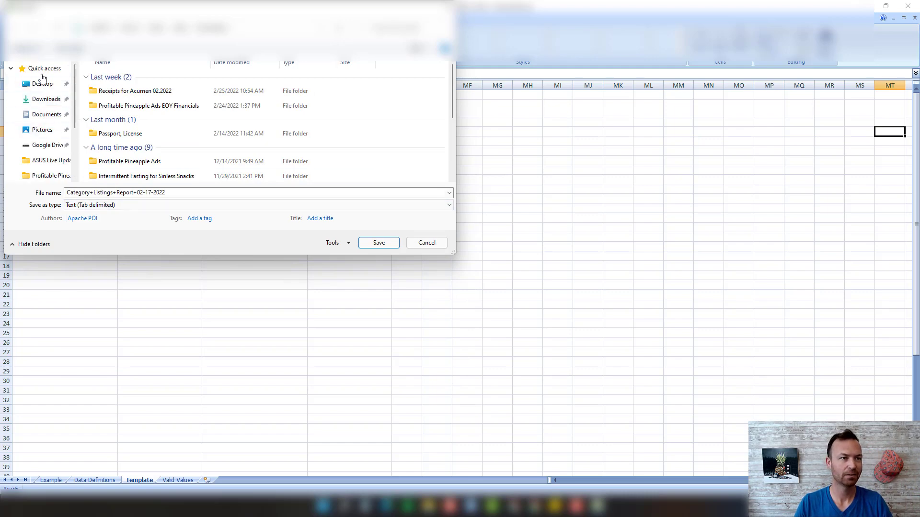
click(44, 99)
click(378, 243)
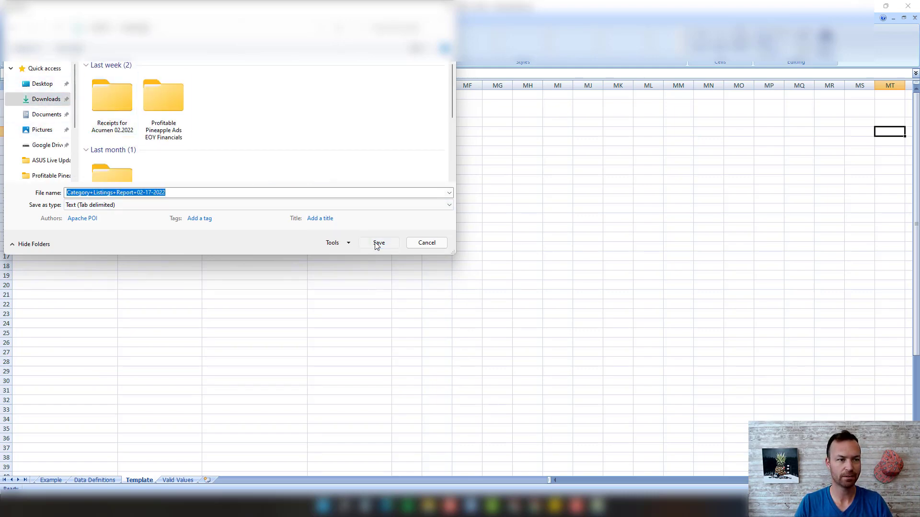
click(443, 281)
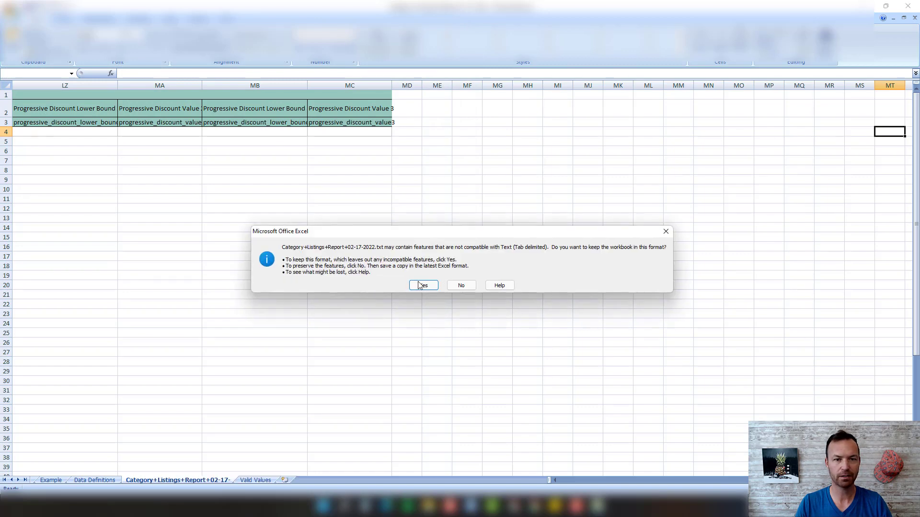
click(424, 284)
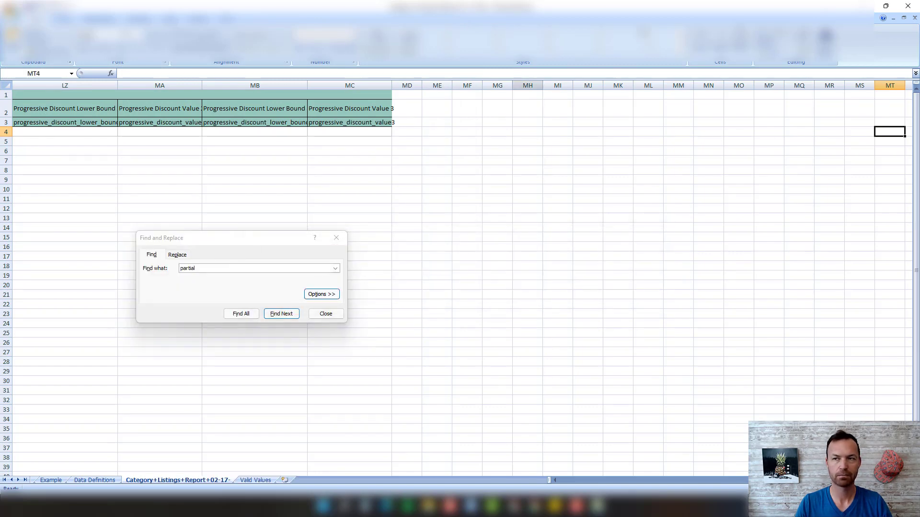
key(alt+Tab)
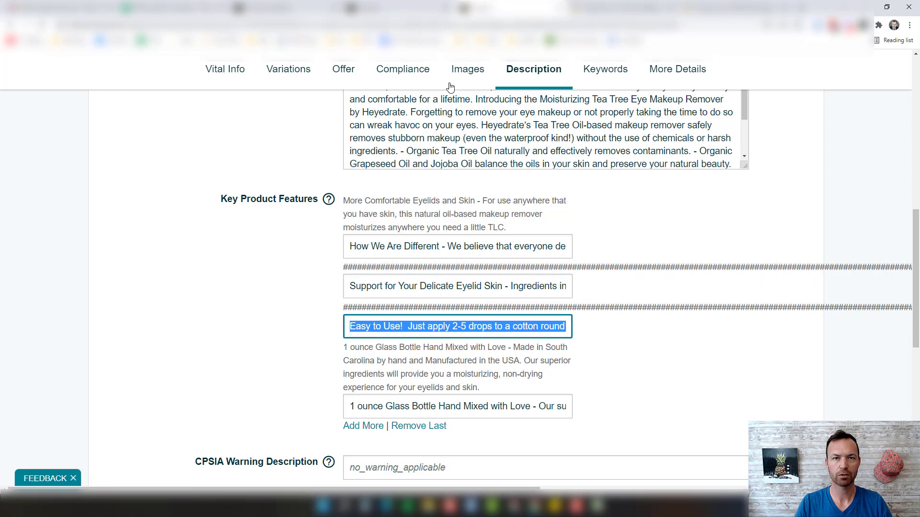
Go to Inventory > Add Products via Upload and open Upload your Inventory File.
click(373, 8)
click(268, 9)
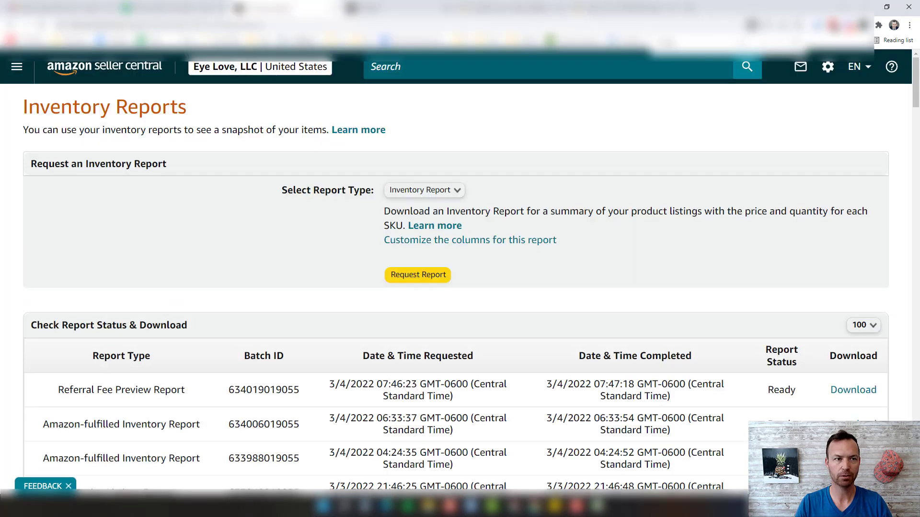
click(16, 66)
mouse_move(13, 129)
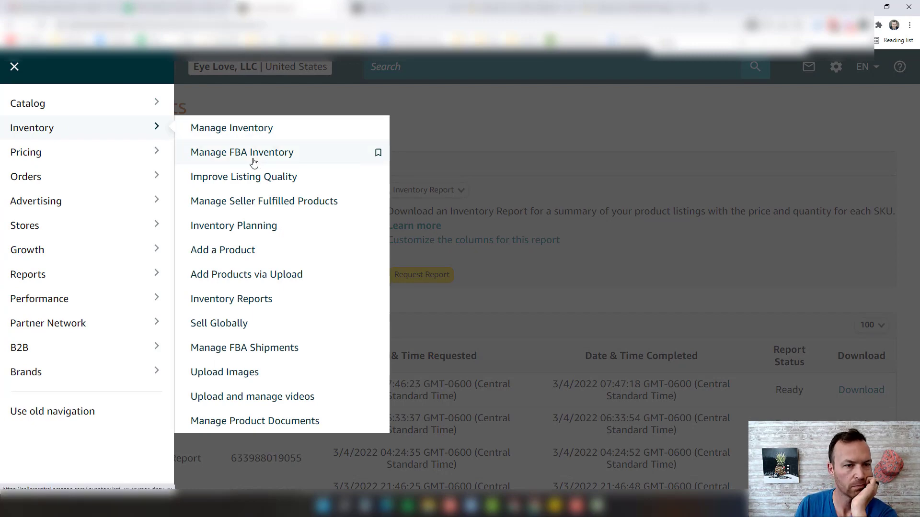
click(261, 274)
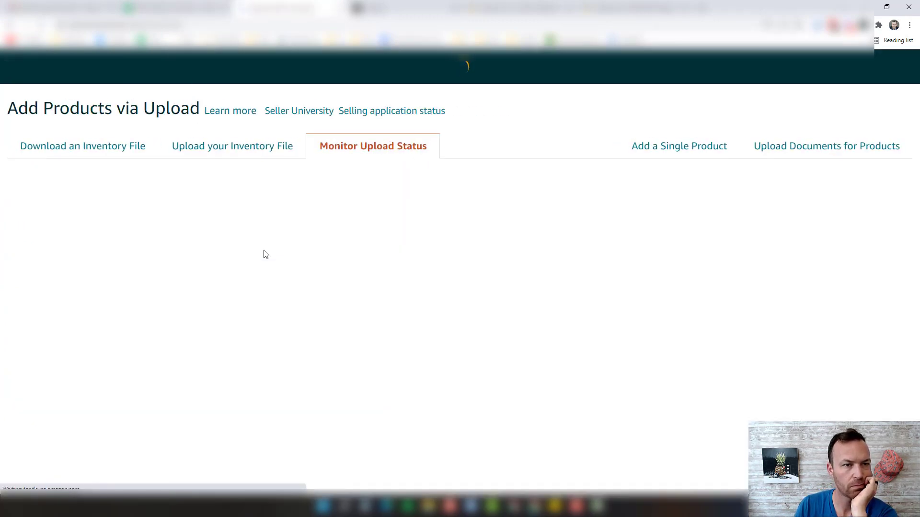
click(205, 146)
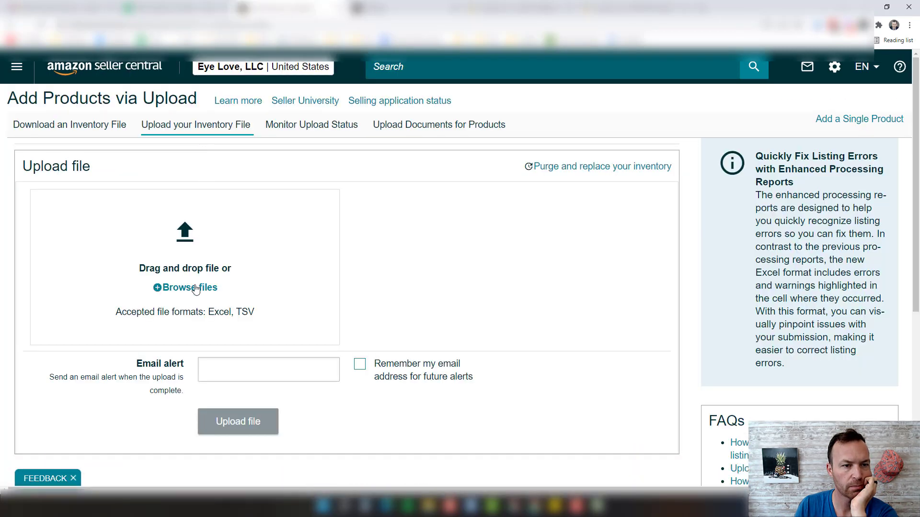
Select Category+Listings+Report+02-17-2022.txt from the Downloads folder as the upload file.
click(195, 289)
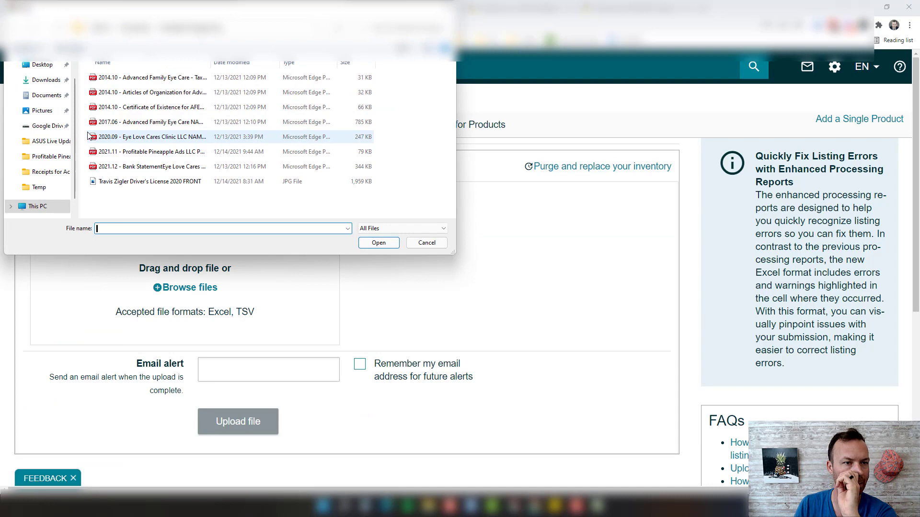
click(56, 85)
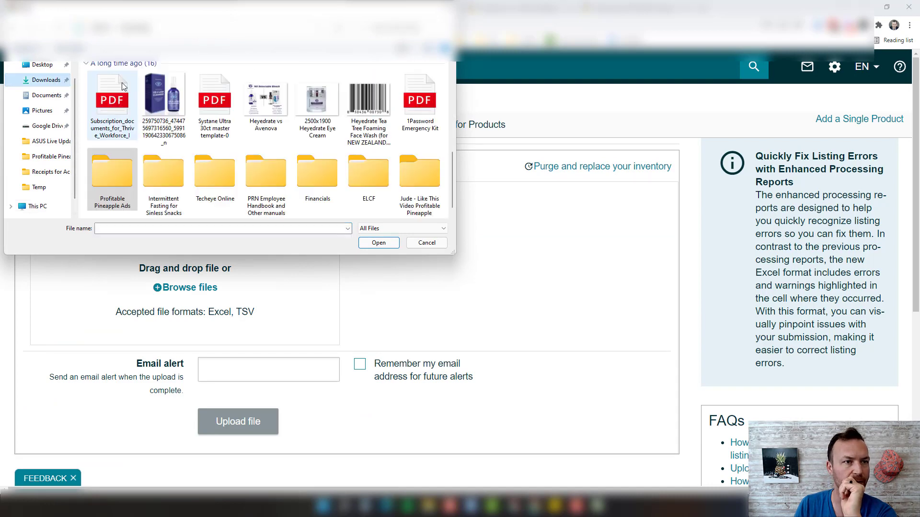
scroll(327, 148, down, 1)
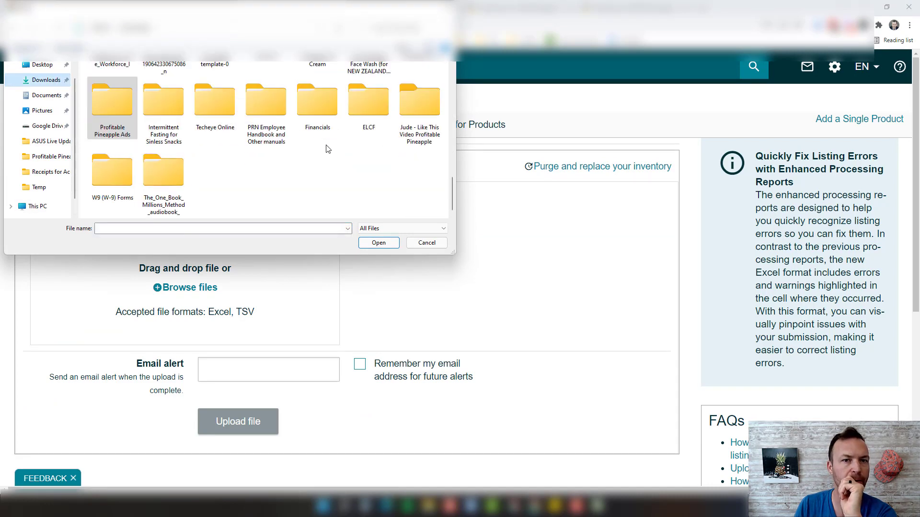
scroll(297, 165, up, 6)
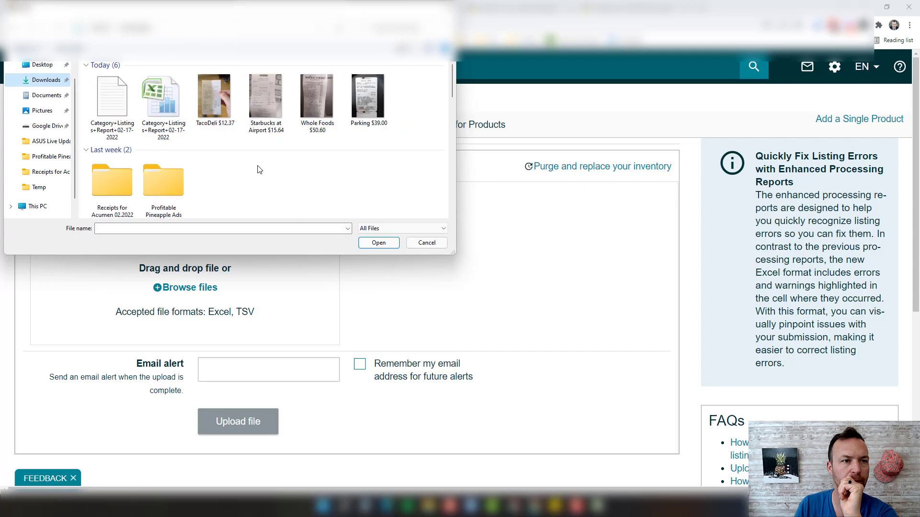
double_click(113, 108)
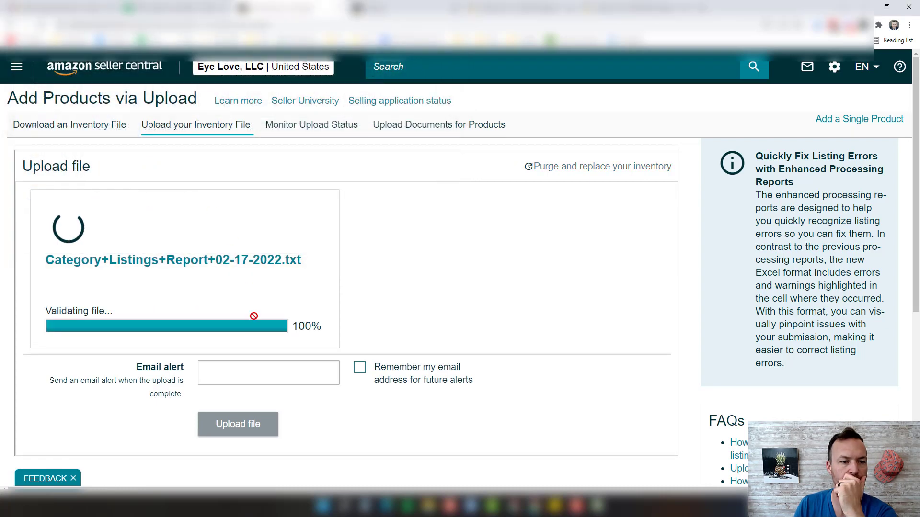
Enter the alert email address, remember it for future alerts, and submit the Text-report upload.
scroll(249, 364, down, 3)
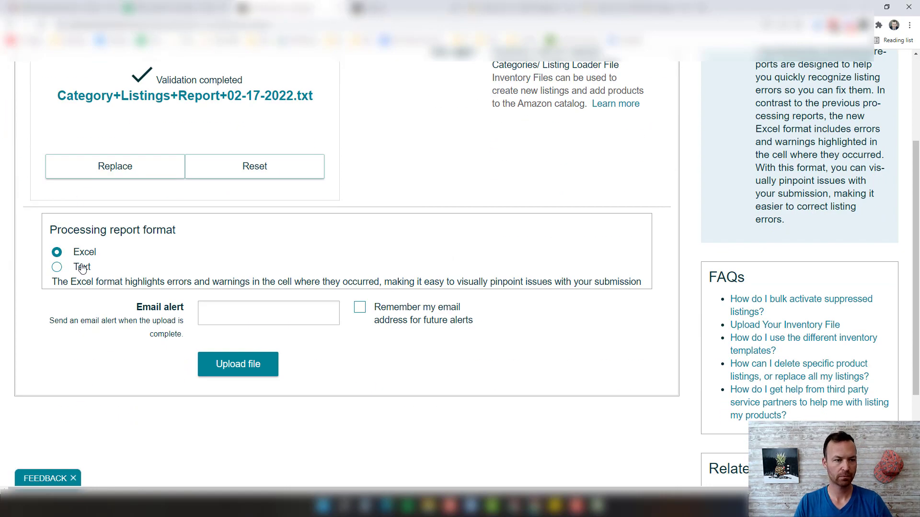
click(226, 309)
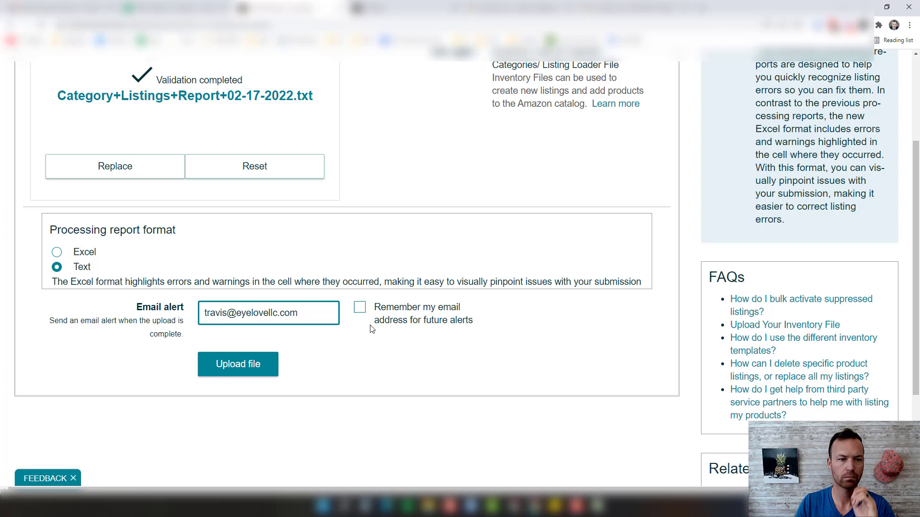
click(360, 309)
click(237, 364)
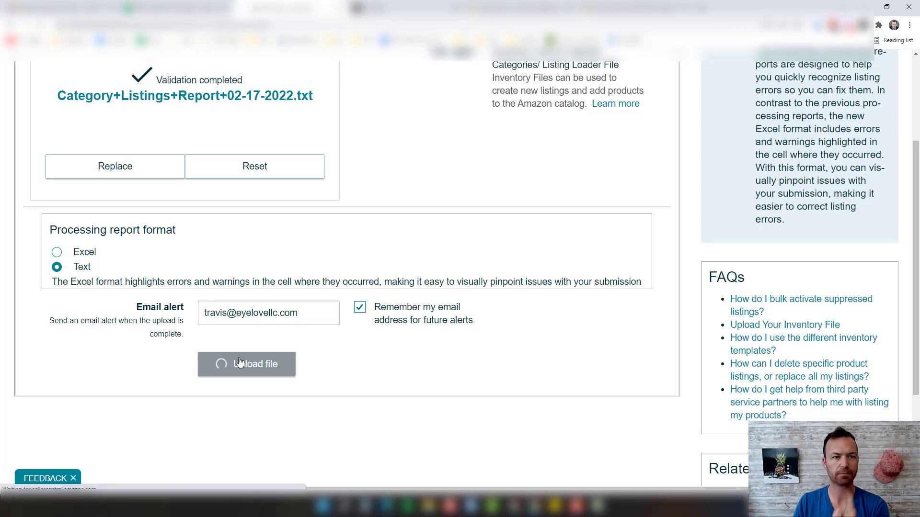